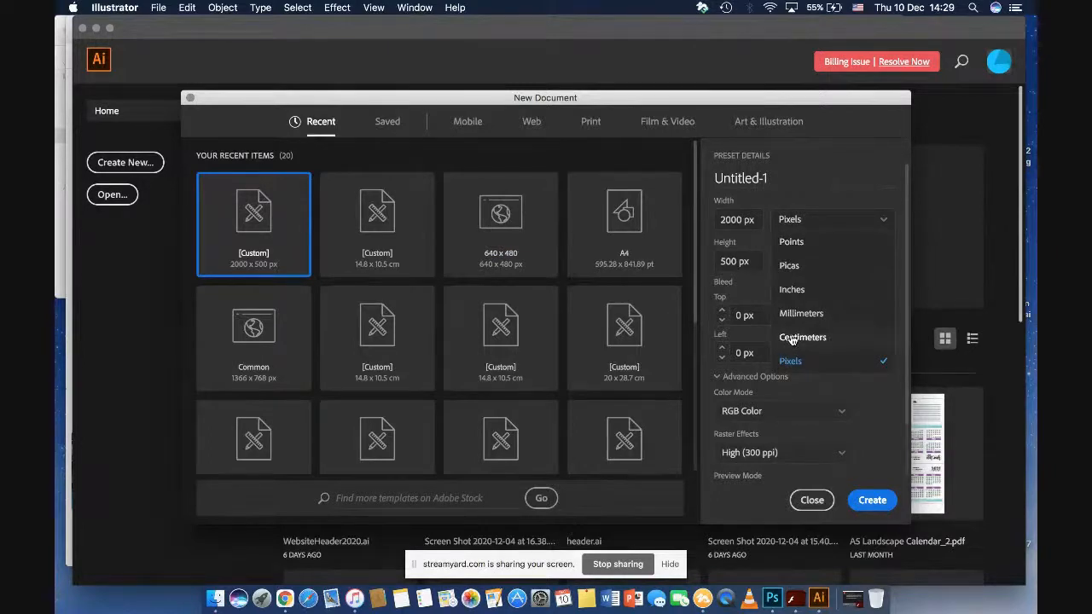
Step: Set the new document's units to millimetres, its width to 420 mm and its height to 594 mm
{"action": "left_click", "coordinate": [792, 338]}
{"action": "left_click", "coordinate": [730, 219]}
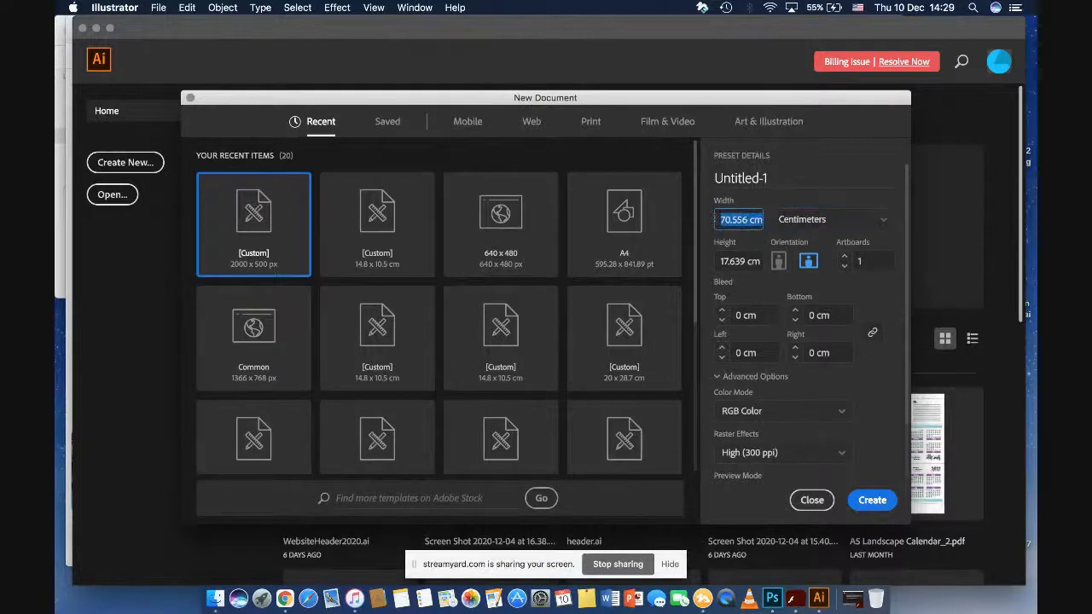
{"action": "left_click", "coordinate": [856, 224]}
{"action": "left_click", "coordinate": [797, 314]}
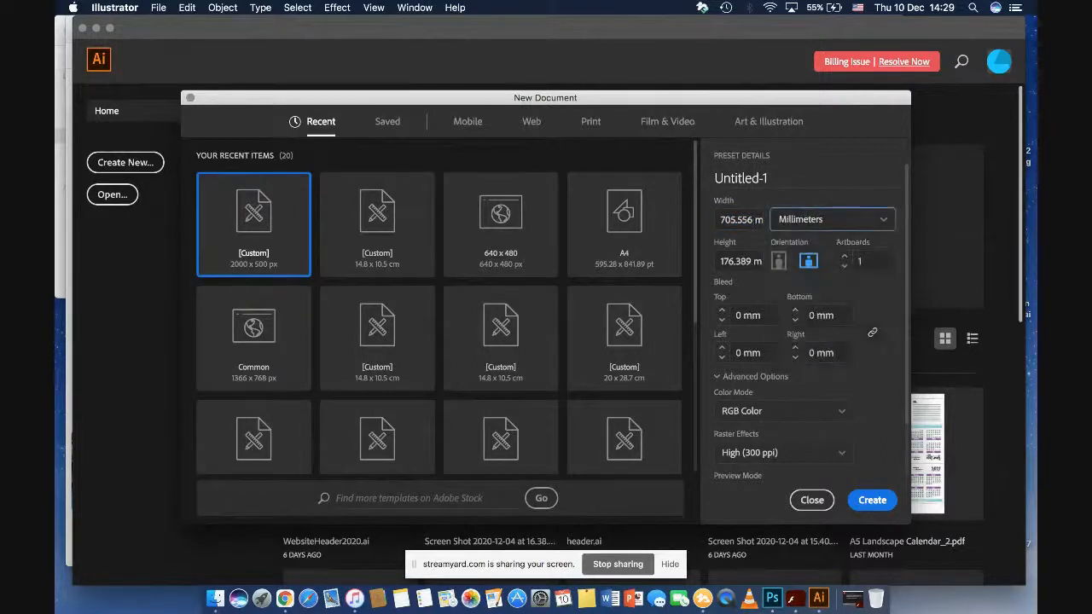
{"action": "left_click", "coordinate": [711, 224]}
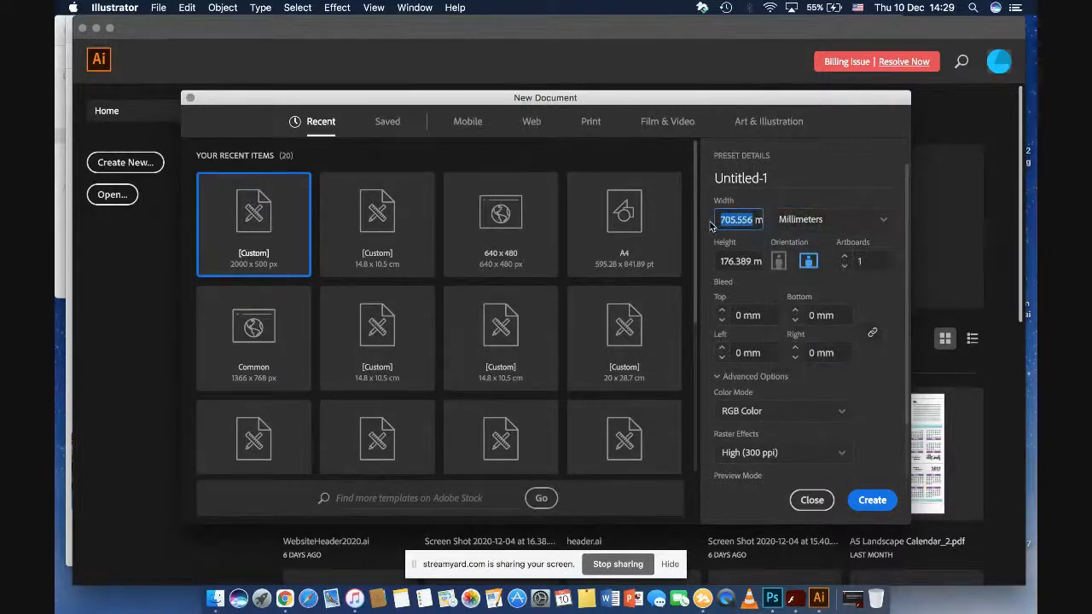
{"action": "type", "text": "420"}
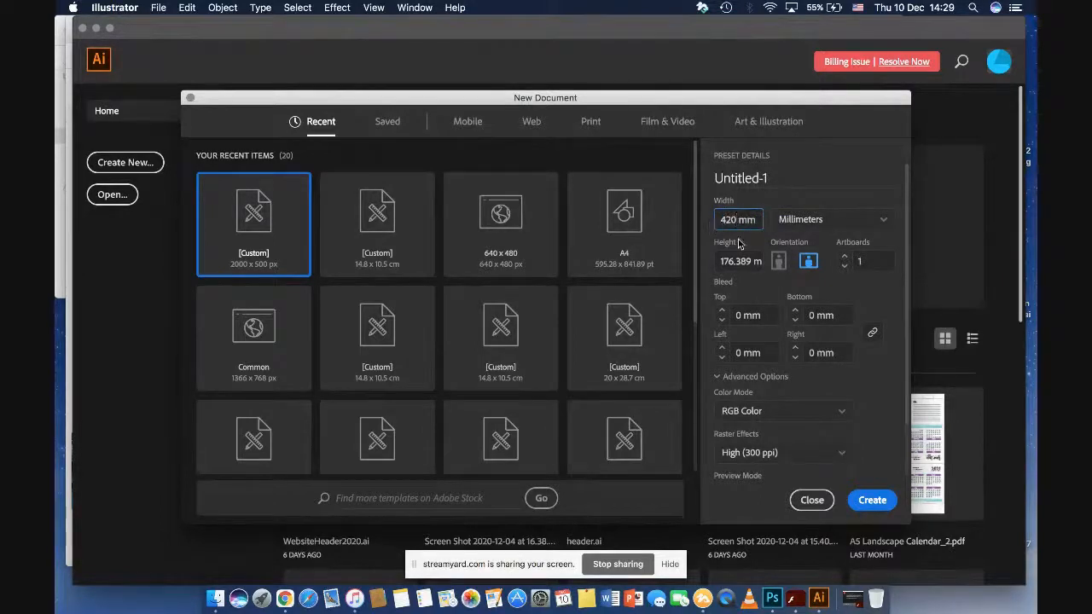
{"action": "left_click", "coordinate": [715, 265]}
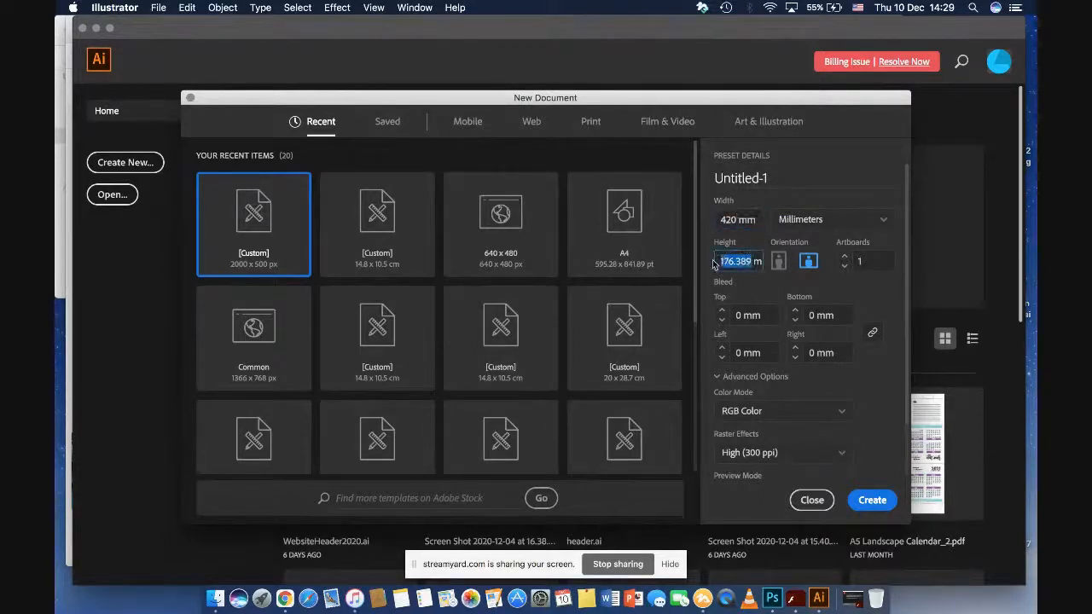
{"action": "type", "text": "594"}
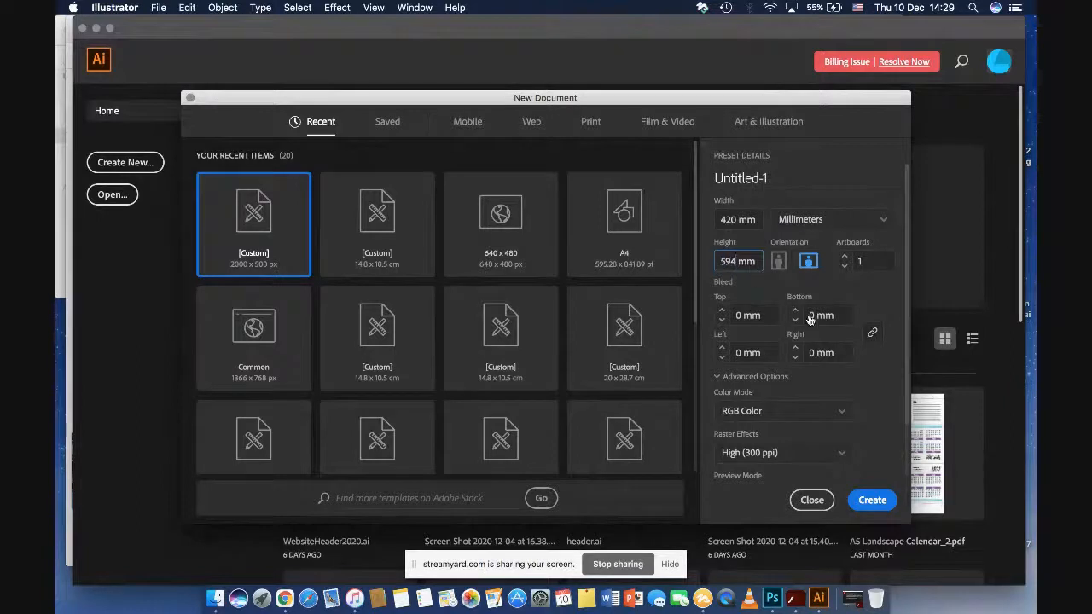
Step: Set the bleed to 3 mm on all sides and the colour mode to CMYK Color
{"action": "left_click", "coordinate": [722, 310]}
{"action": "left_click", "coordinate": [721, 311]}
{"action": "left_click", "coordinate": [722, 311]}
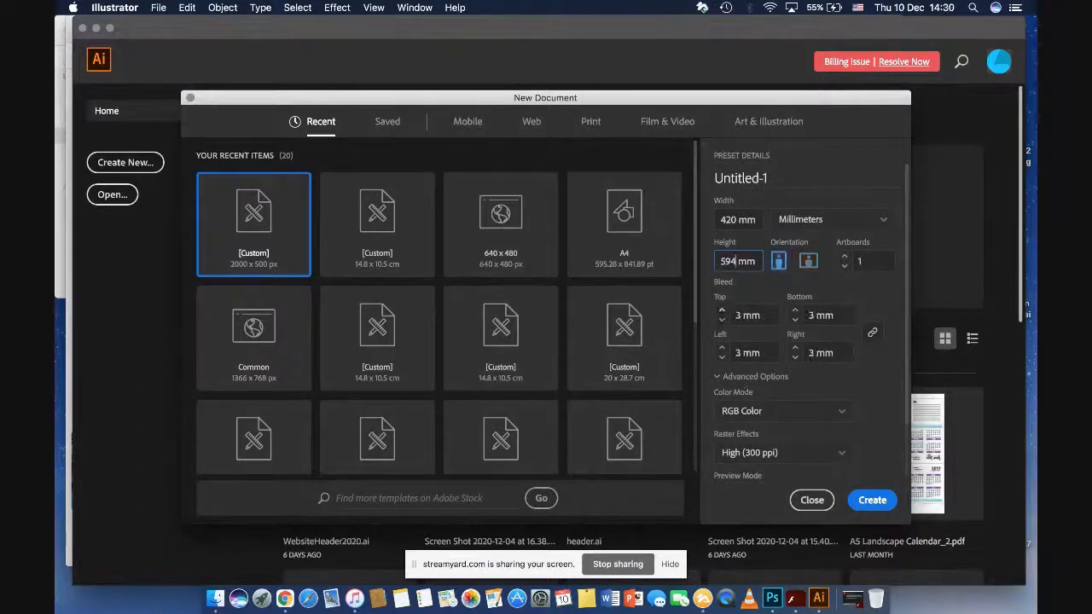
{"action": "left_click", "coordinate": [749, 413]}
{"action": "left_click", "coordinate": [746, 397]}
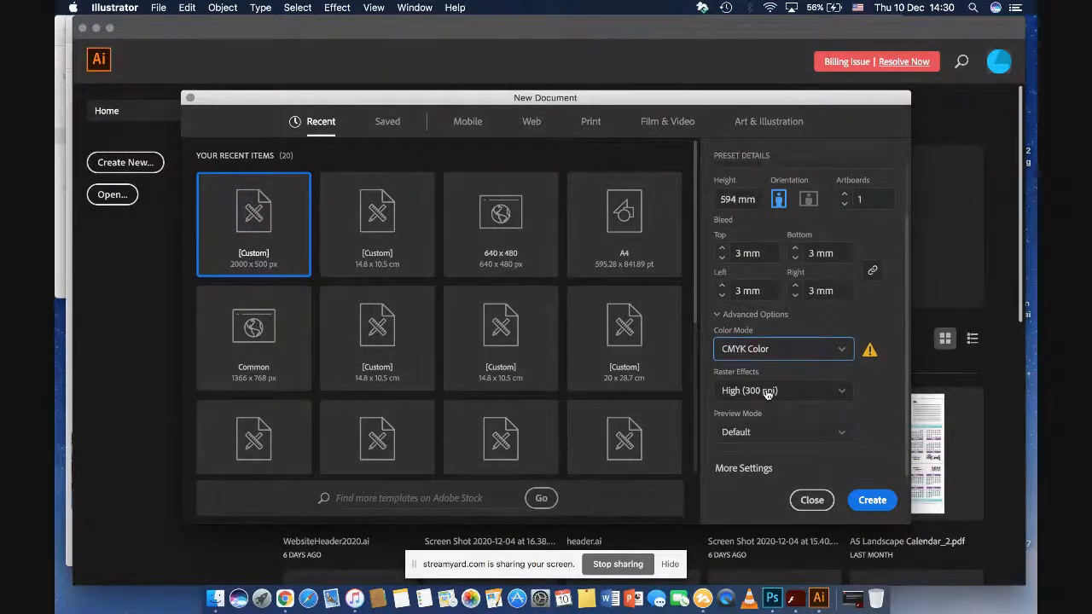
Step: Set the number of artboards to 2 and create the document
{"action": "scroll", "coordinate": [777, 395], "scroll_direction": "up", "scroll_amount": 3}
{"action": "left_click", "coordinate": [845, 258]}
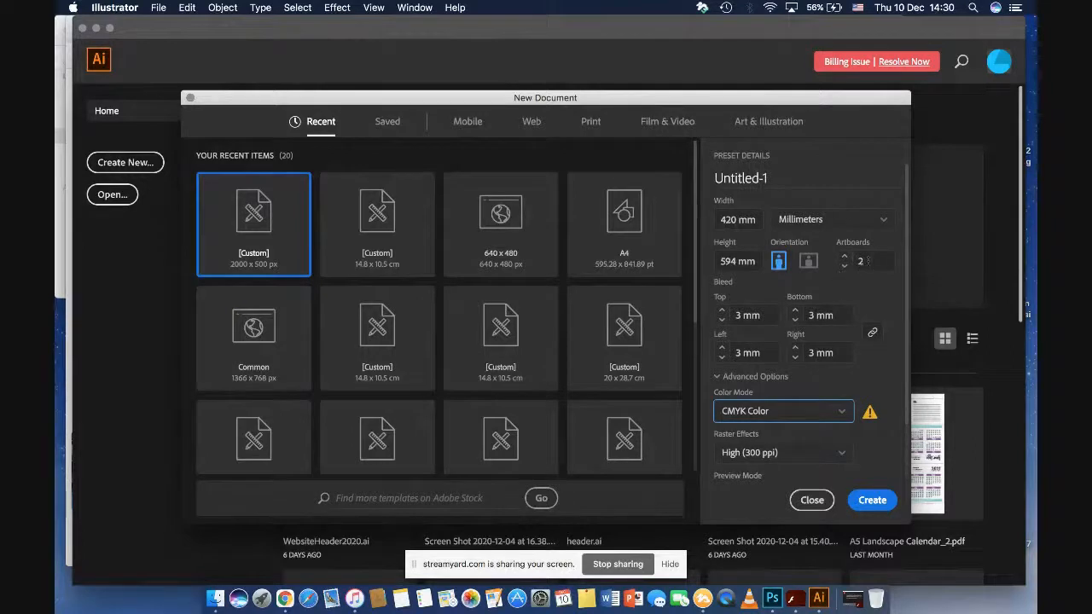
{"action": "left_click", "coordinate": [871, 502]}
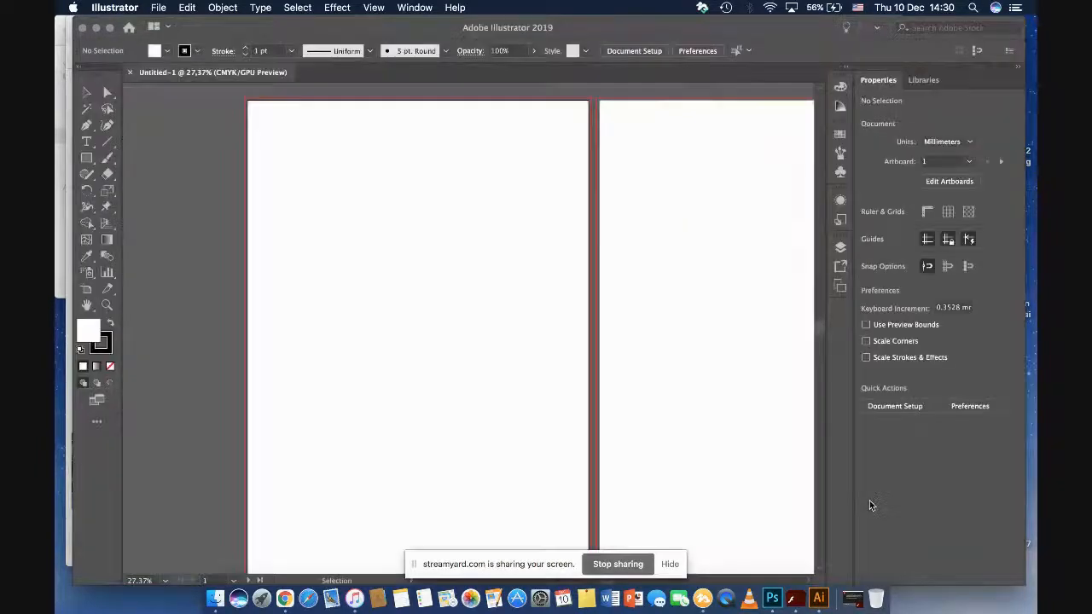
Step: Switch both artboards to landscape orientation and move the second one clear of the first artboard's right edge
{"action": "key", "text": "super+minus"}
{"action": "key", "text": "super+minus"}
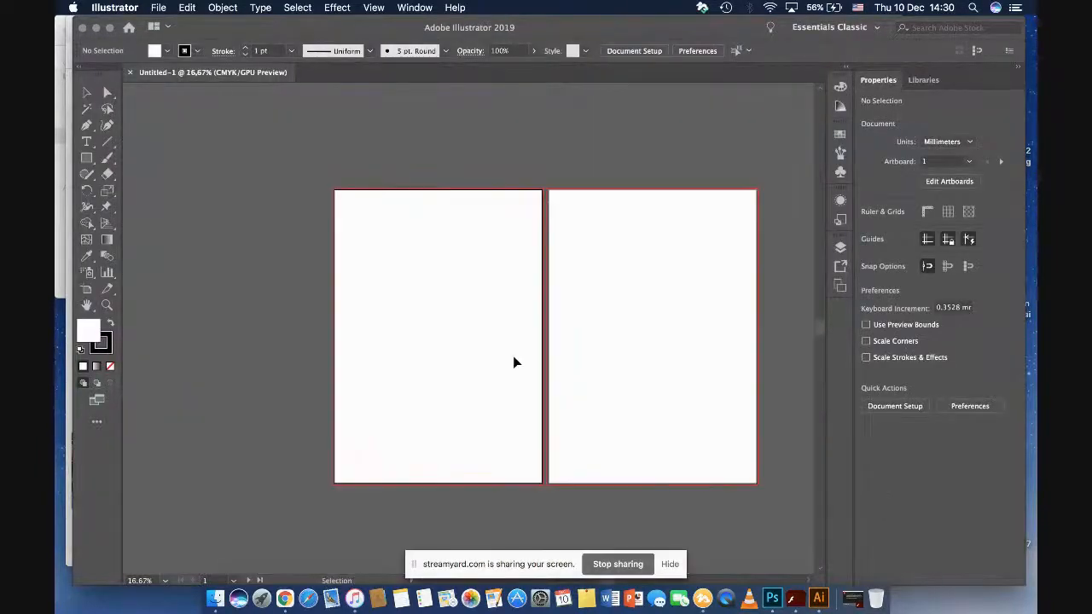
{"action": "left_click", "coordinate": [89, 289]}
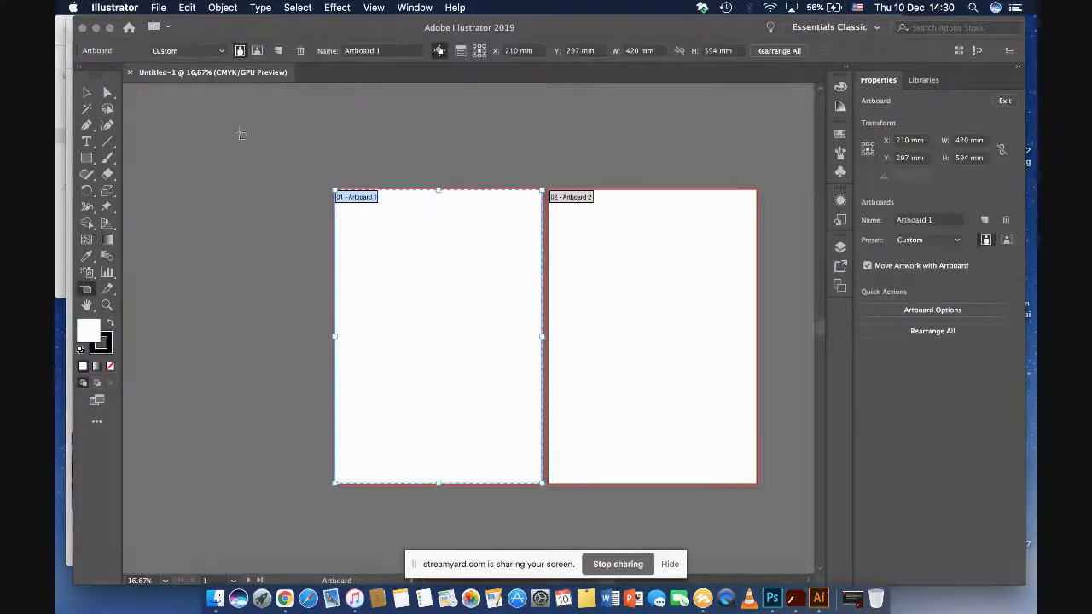
{"action": "left_click", "coordinate": [257, 50]}
{"action": "left_click", "coordinate": [646, 266]}
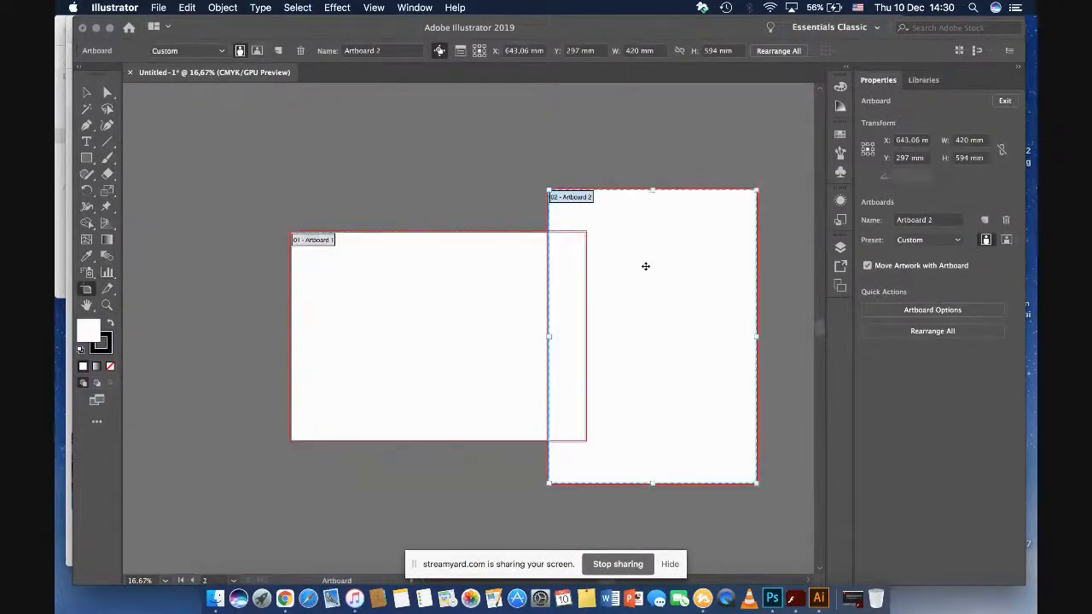
{"action": "left_click", "coordinate": [257, 50]}
{"action": "left_click_drag", "start_coordinate": [614, 328], "coordinate": [730, 325]}
{"action": "key", "text": "Escape"}
{"action": "scroll", "coordinate": [668, 344], "scroll_direction": "right", "scroll_amount": 3}
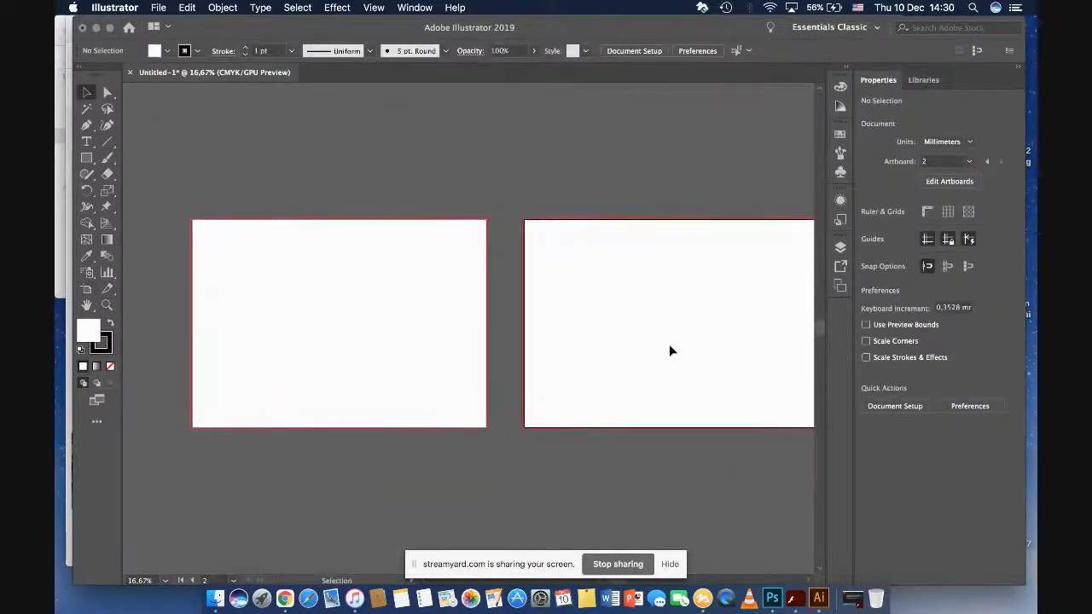
Step: Draw a rectangle about 408 by 236 mm with no fill in the lower right area of the first artboard
{"action": "key", "text": "m"}
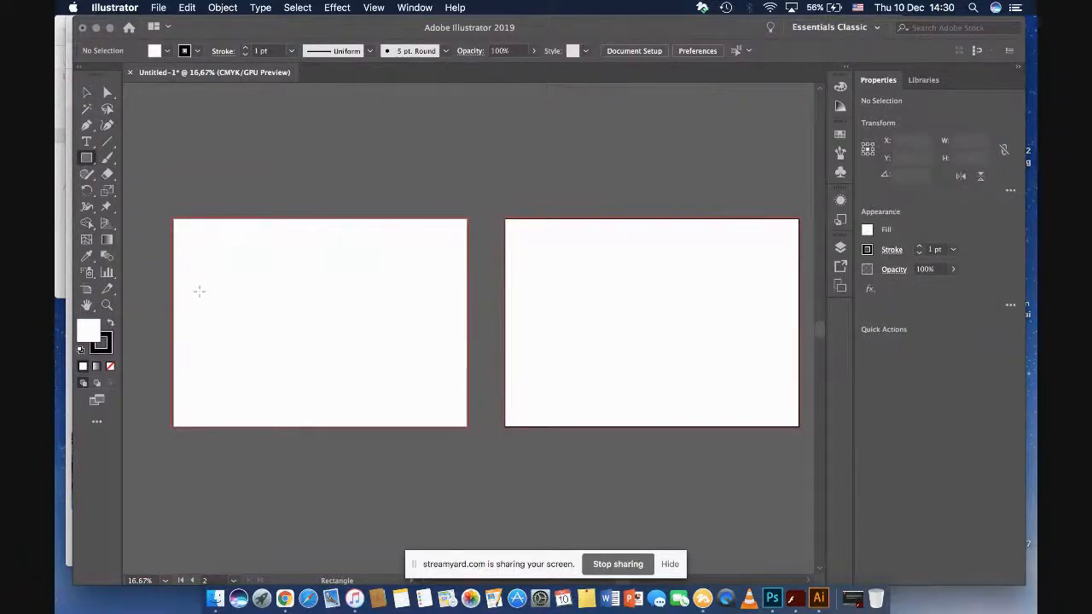
{"action": "left_click_drag", "start_coordinate": [246, 277], "coordinate": [449, 394]}
{"action": "key", "text": "v"}
{"action": "left_click", "coordinate": [110, 366]}
{"action": "left_click", "coordinate": [213, 332]}
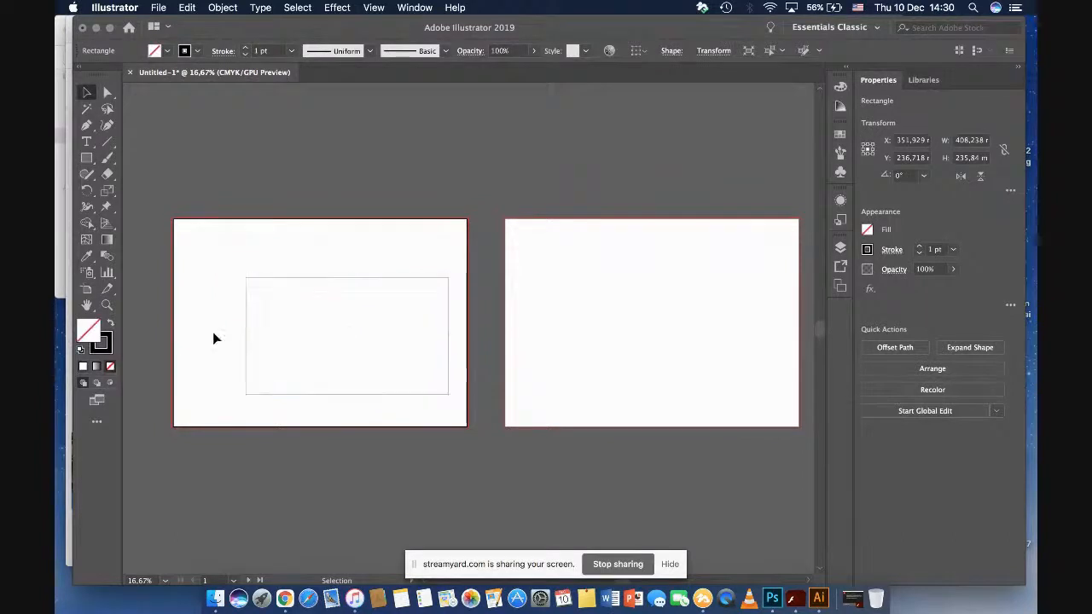
Step: Draw a vertical line with the Pen tool across the rectangle's full height, near its left edge
{"action": "left_click", "coordinate": [333, 396]}
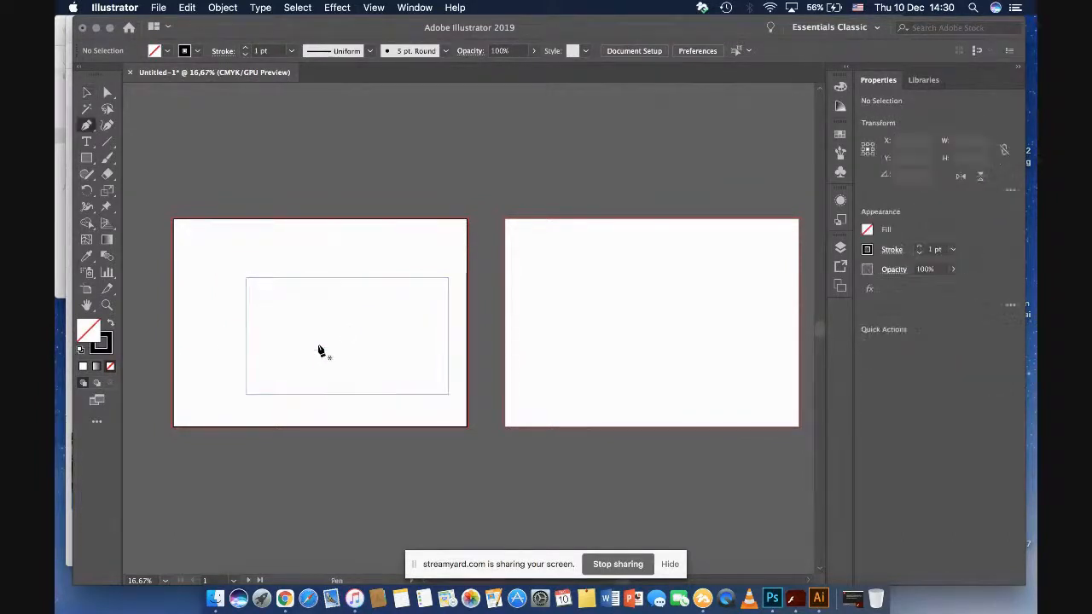
{"action": "key", "text": "p"}
{"action": "left_click", "coordinate": [277, 278]}
{"action": "left_click", "coordinate": [276, 394]}
{"action": "key", "text": "v"}
{"action": "left_click", "coordinate": [305, 370]}
{"action": "left_click", "coordinate": [281, 371]}
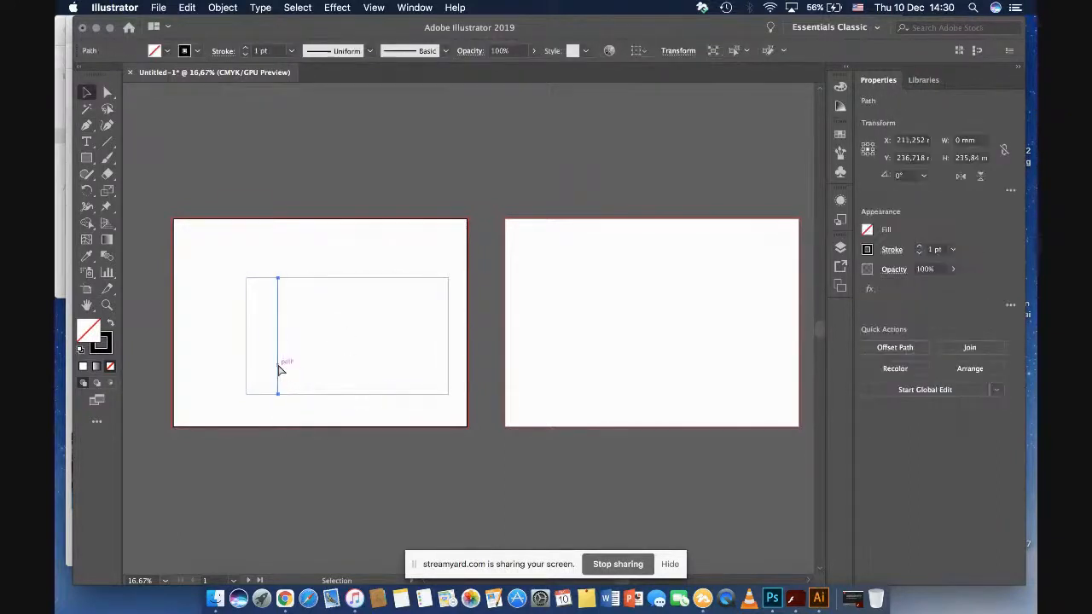
Step: Duplicate the vertical line to the right at roughly equal spacing, making five lines inside the rectangle
{"action": "left_click_drag", "start_coordinate": [282, 371], "coordinate": [309, 362]}
{"action": "left_click", "coordinate": [277, 365], "text": "shift"}
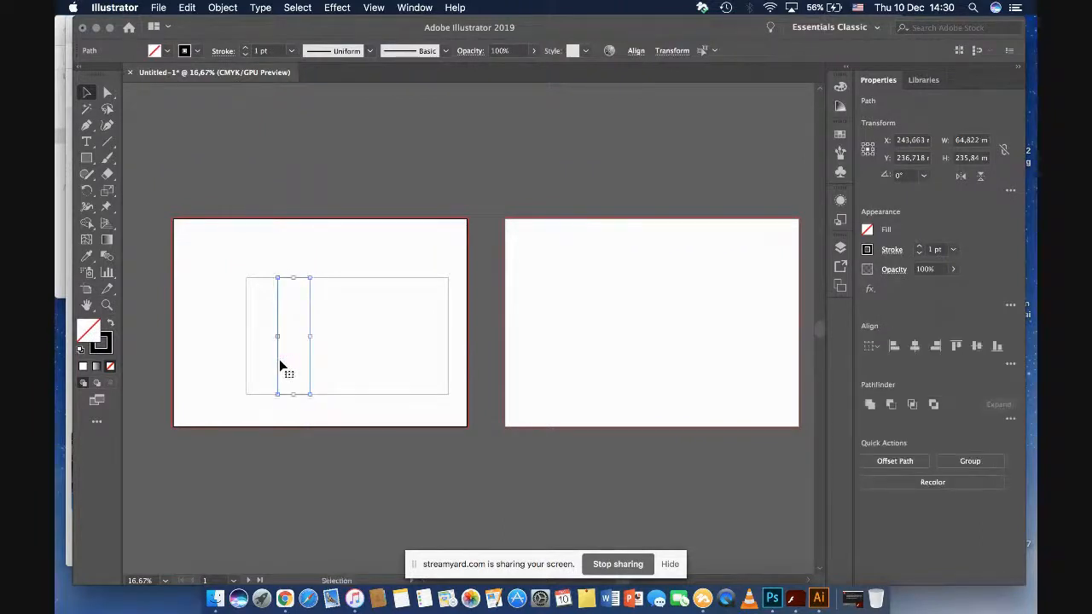
{"action": "left_click_drag", "start_coordinate": [278, 365], "coordinate": [339, 358]}
{"action": "left_click", "coordinate": [408, 351]}
{"action": "left_click", "coordinate": [373, 355]}
{"action": "left_click_drag", "start_coordinate": [374, 352], "coordinate": [403, 353]}
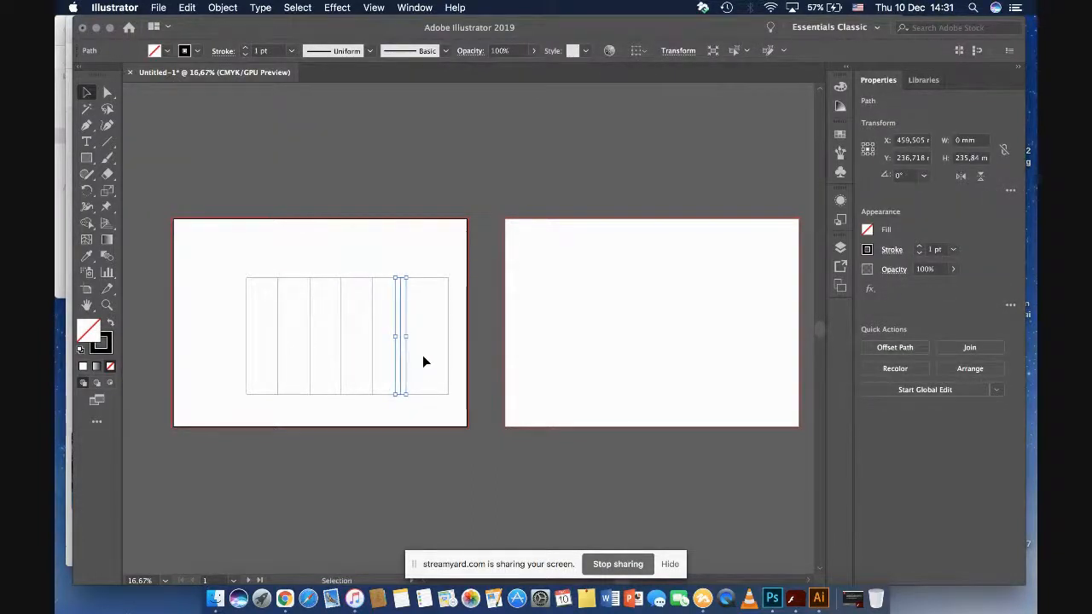
Step: Copy the rightmost vertical line further right to add a sixth divider inside the rectangle
{"action": "left_click", "coordinate": [427, 363]}
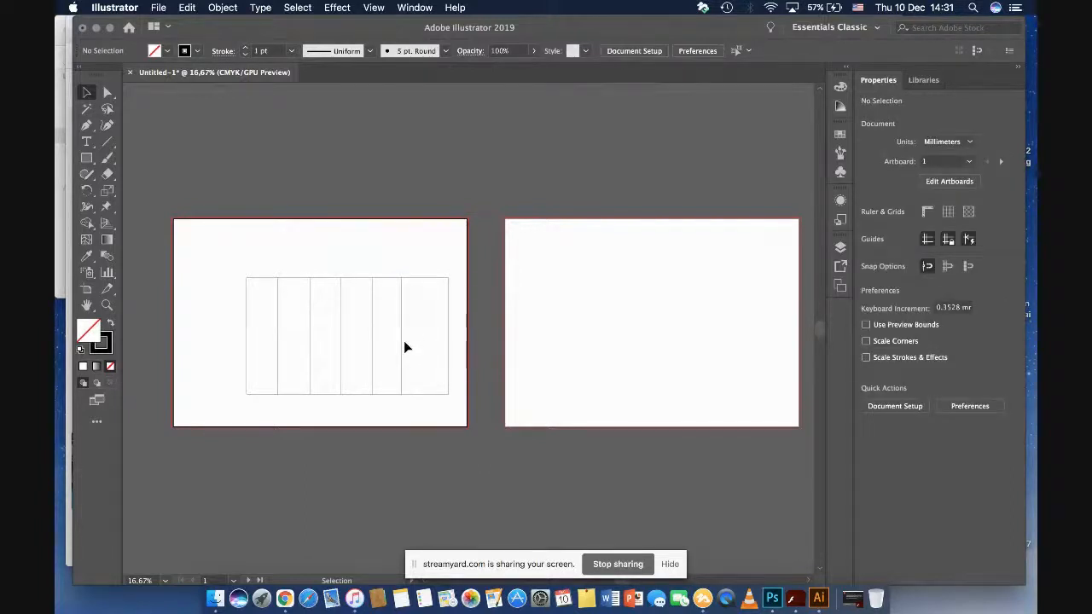
{"action": "left_click", "coordinate": [403, 345]}
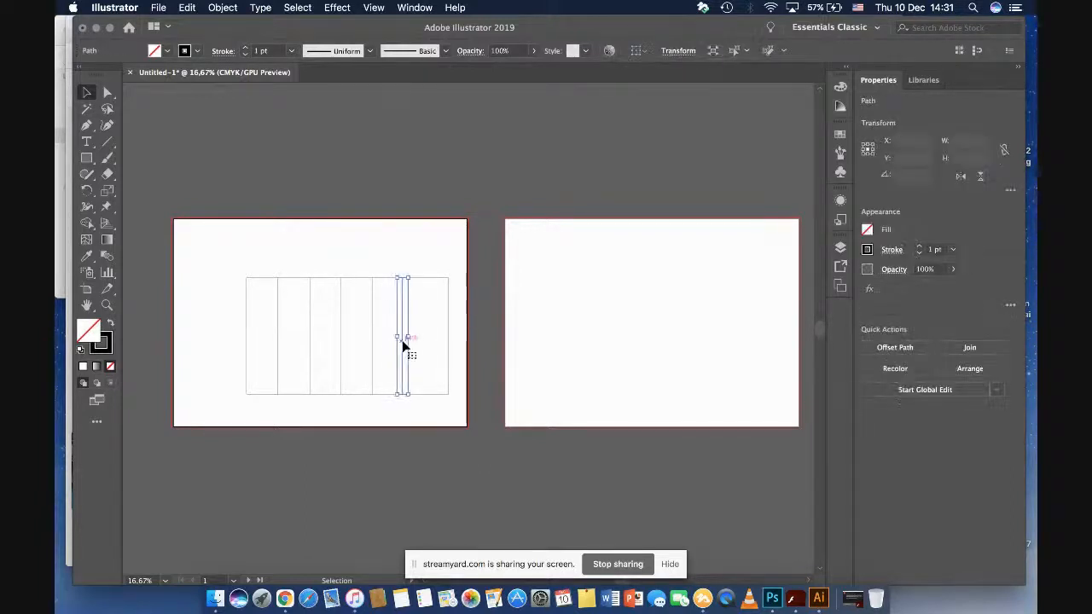
{"action": "left_click", "coordinate": [449, 352]}
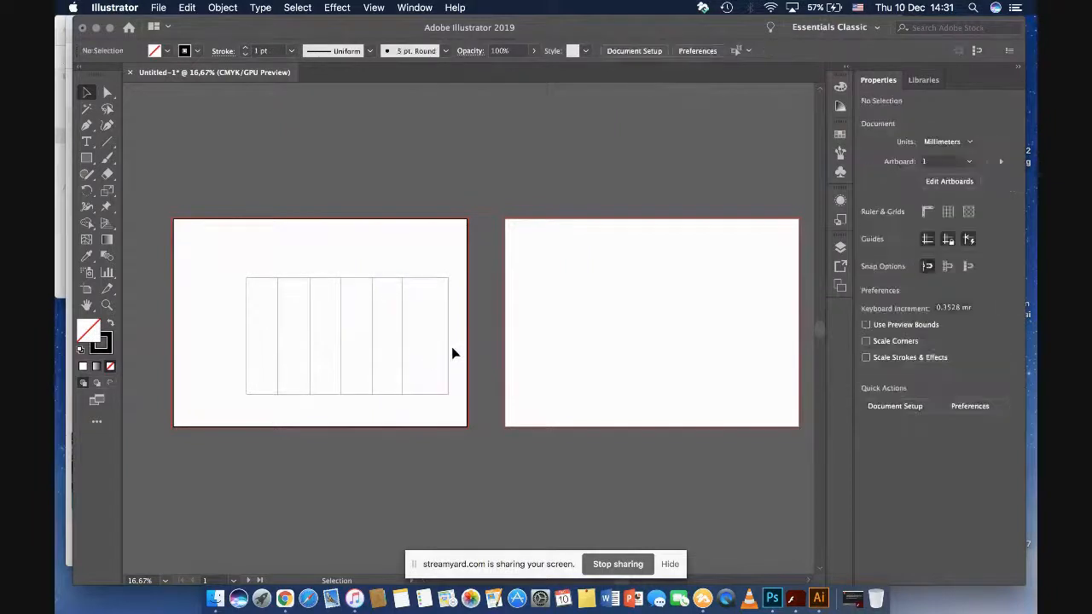
{"action": "left_click", "coordinate": [405, 345]}
{"action": "left_click_drag", "start_coordinate": [406, 346], "coordinate": [433, 344]}
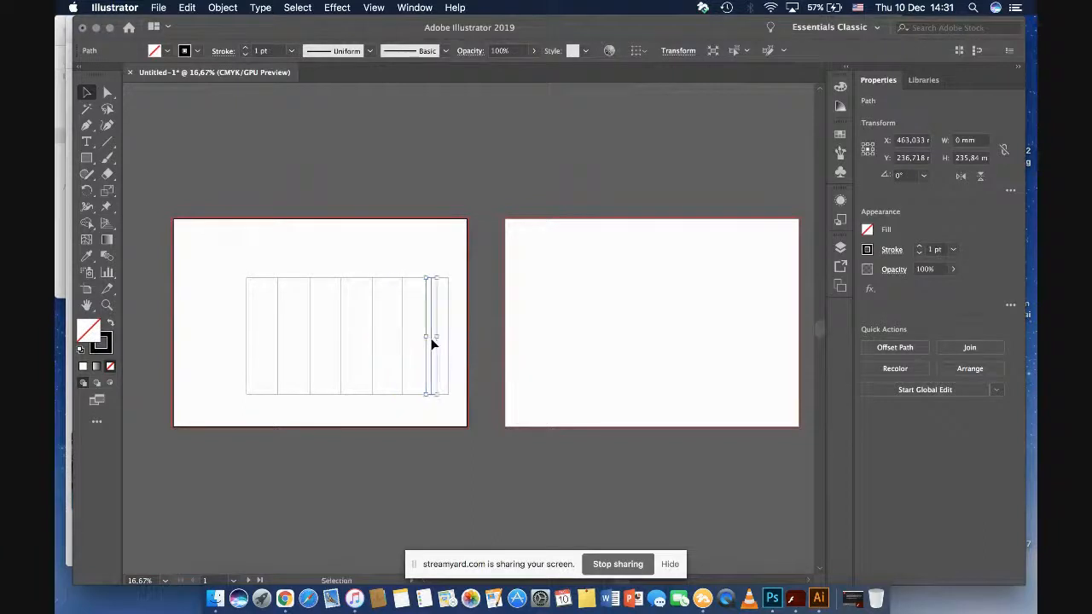
{"action": "left_click", "coordinate": [422, 219]}
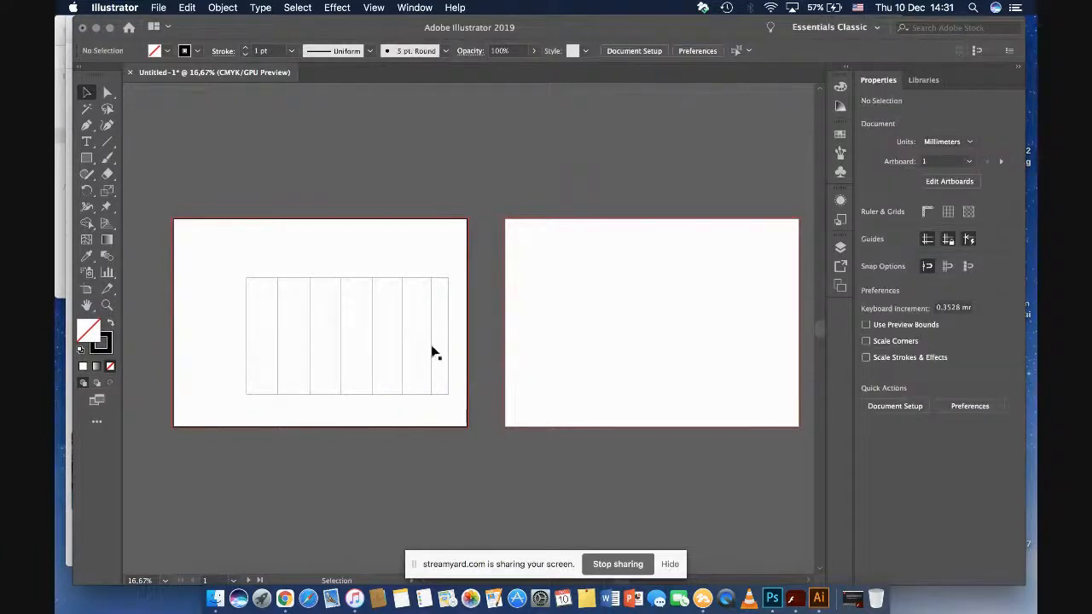
Step: Extend the rectangle's left edge outward so that it is about 441 mm wide
{"action": "left_click", "coordinate": [247, 355]}
{"action": "left_click_drag", "start_coordinate": [247, 337], "coordinate": [230, 336]}
{"action": "left_click", "coordinate": [249, 337]}
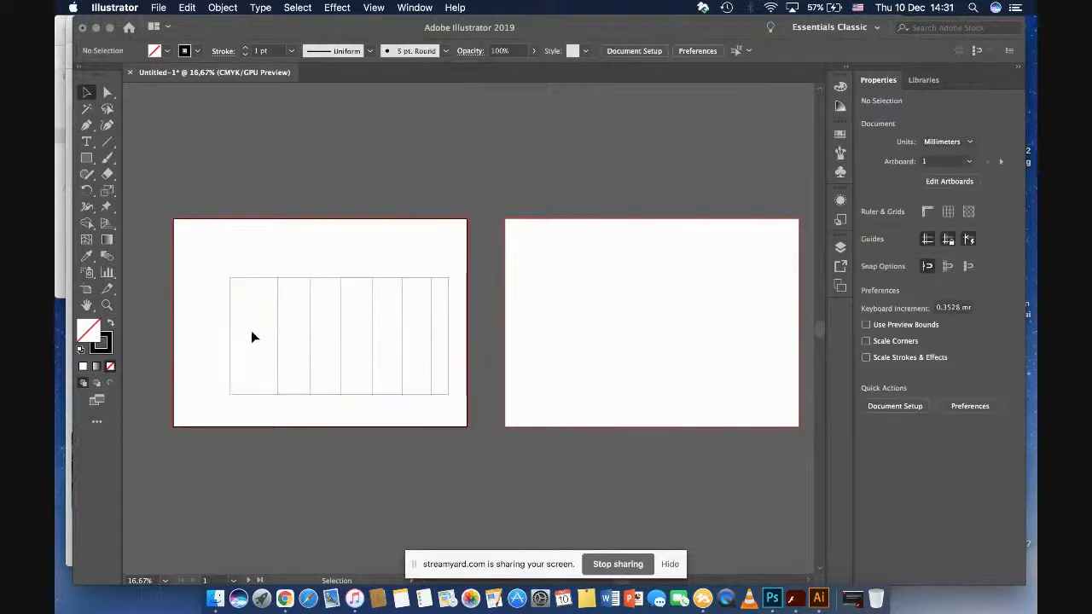
Step: Select the six vertical lines together and shift them left to form seven roughly even columns
{"action": "left_click", "coordinate": [436, 347]}
{"action": "left_click", "coordinate": [437, 348], "text": "shift"}
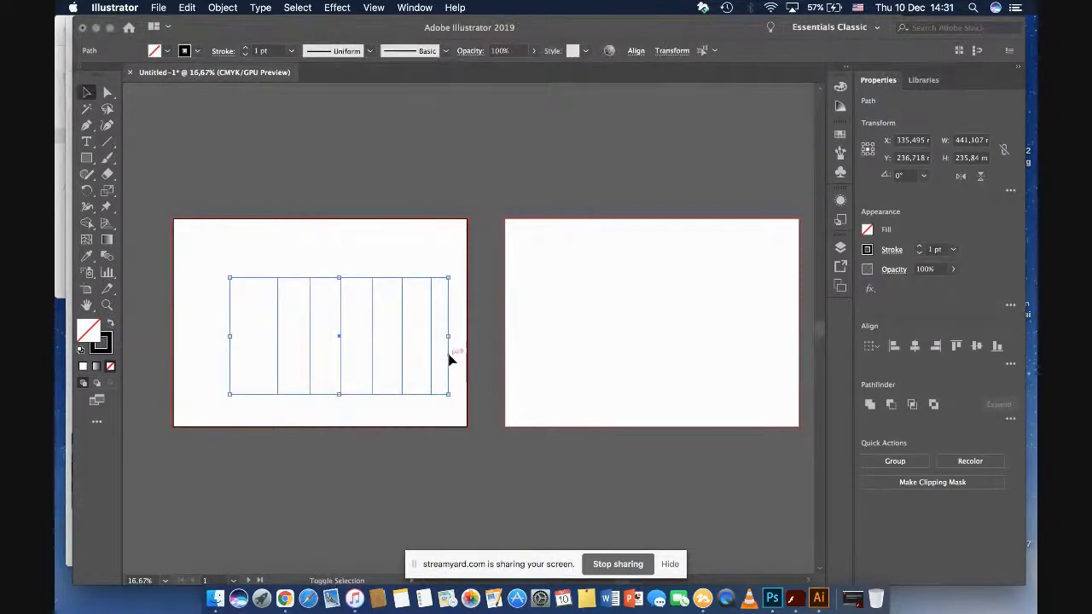
{"action": "left_click_drag", "start_coordinate": [434, 358], "coordinate": [417, 357]}
{"action": "left_click", "coordinate": [409, 251]}
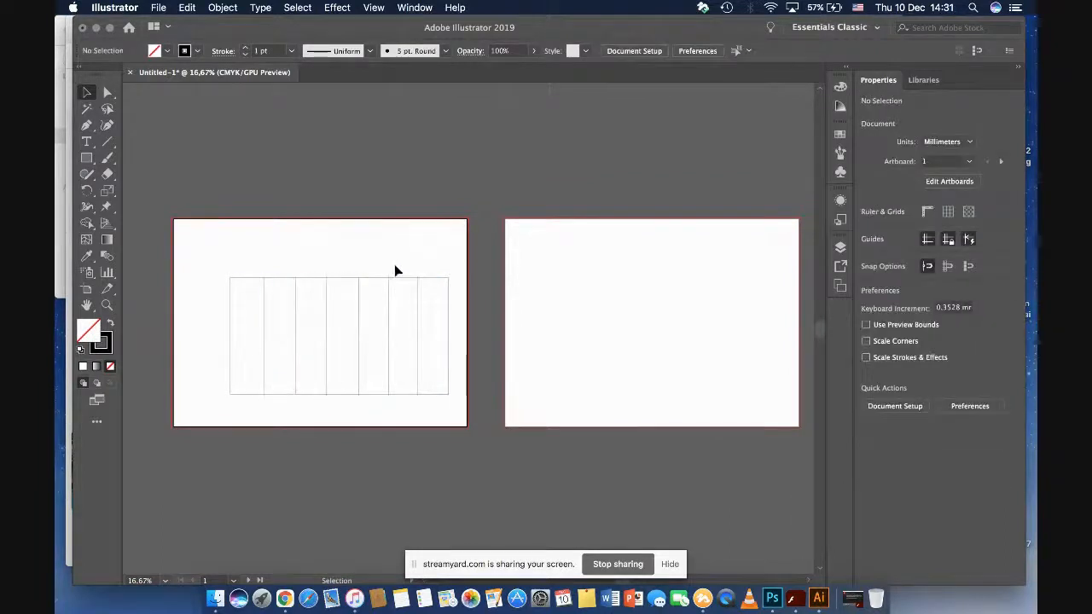
Step: Draw a horizontal line with the Pen tool across the rectangle's full width, near its top edge
{"action": "key", "text": "p"}
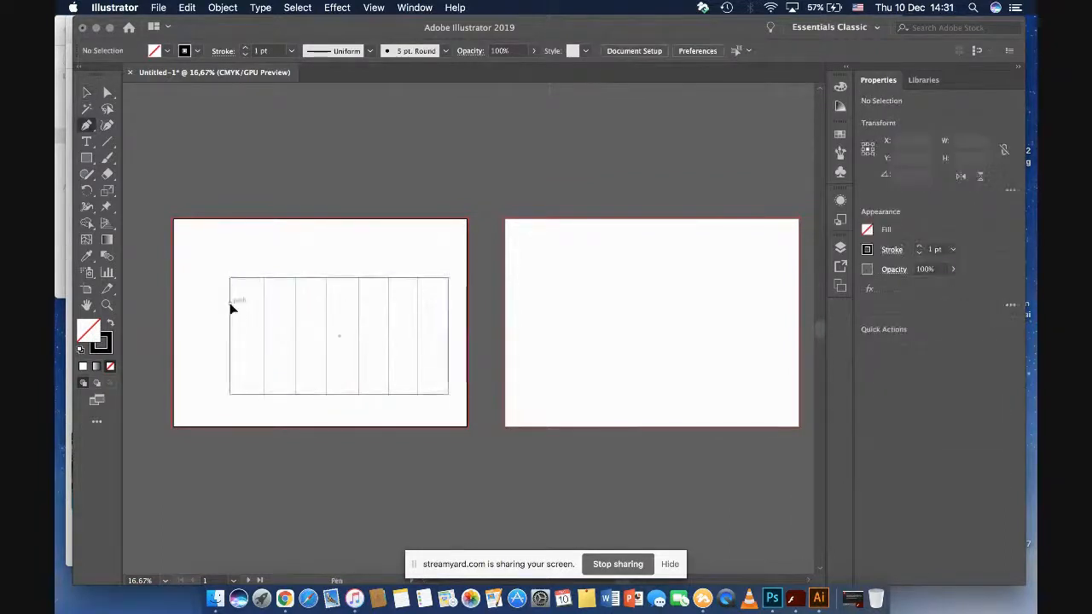
{"action": "left_click", "coordinate": [230, 304]}
{"action": "left_click", "coordinate": [448, 303]}
{"action": "key", "text": "v"}
{"action": "left_click", "coordinate": [177, 334]}
Step: Duplicate the horizontal line downward at roughly equal spacing, making four row dividers
{"action": "left_click", "coordinate": [281, 304]}
{"action": "key", "text": "a"}
{"action": "key", "text": "v"}
{"action": "left_click_drag", "start_coordinate": [283, 308], "coordinate": [281, 333]}
{"action": "key", "text": "a"}
{"action": "left_click", "coordinate": [282, 303], "text": "shift"}
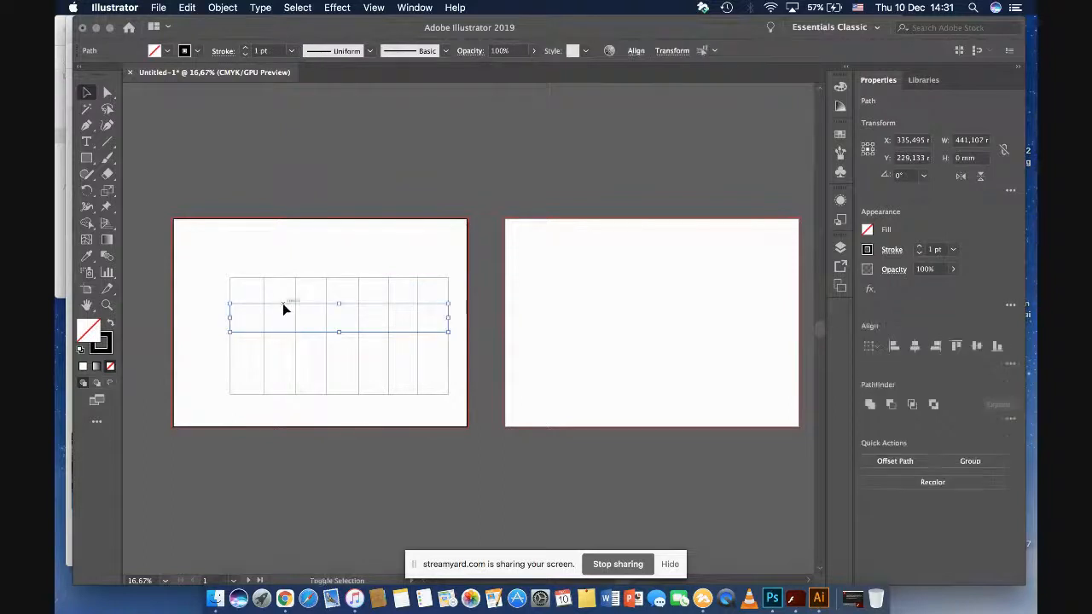
{"action": "key", "text": "v"}
{"action": "left_click_drag", "start_coordinate": [283, 306], "coordinate": [275, 366]}
{"action": "left_click", "coordinate": [292, 407]}
Step: Extend the rectangle downward to about 282 mm high and stretch the vertical lines down to about 276 mm
{"action": "left_click", "coordinate": [290, 394]}
{"action": "left_click_drag", "start_coordinate": [345, 398], "coordinate": [343, 416]}
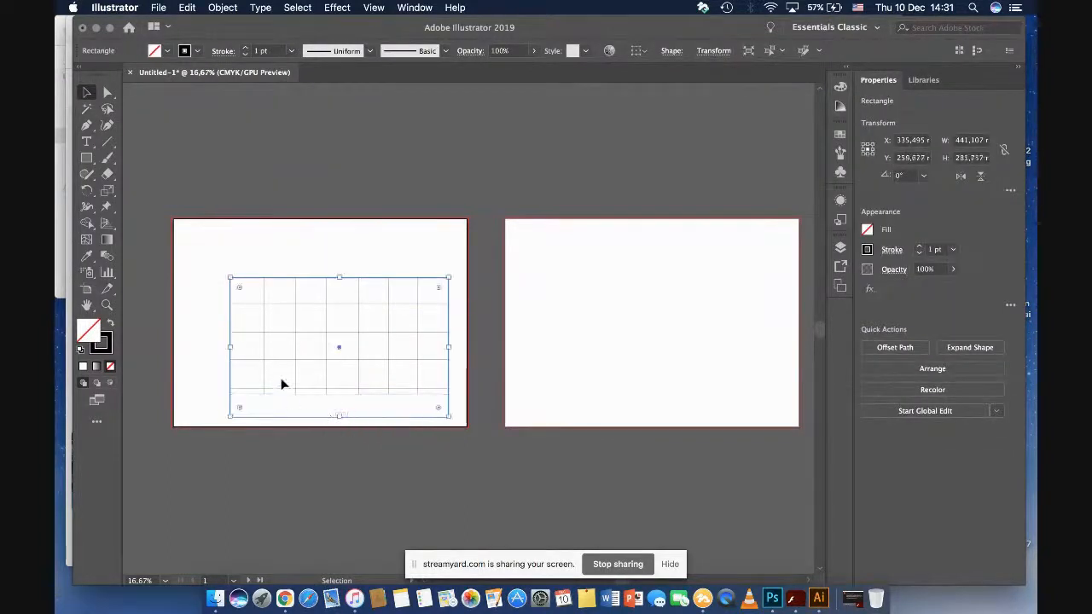
{"action": "left_click_drag", "start_coordinate": [255, 368], "coordinate": [427, 380]}
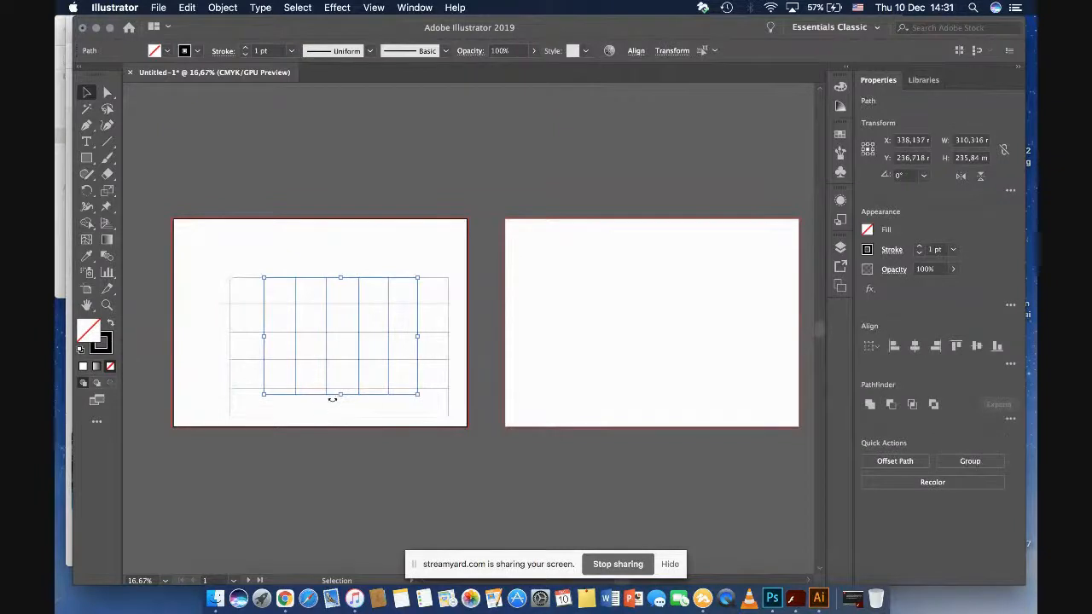
{"action": "left_click_drag", "start_coordinate": [341, 396], "coordinate": [336, 416]}
{"action": "left_click", "coordinate": [223, 322]}
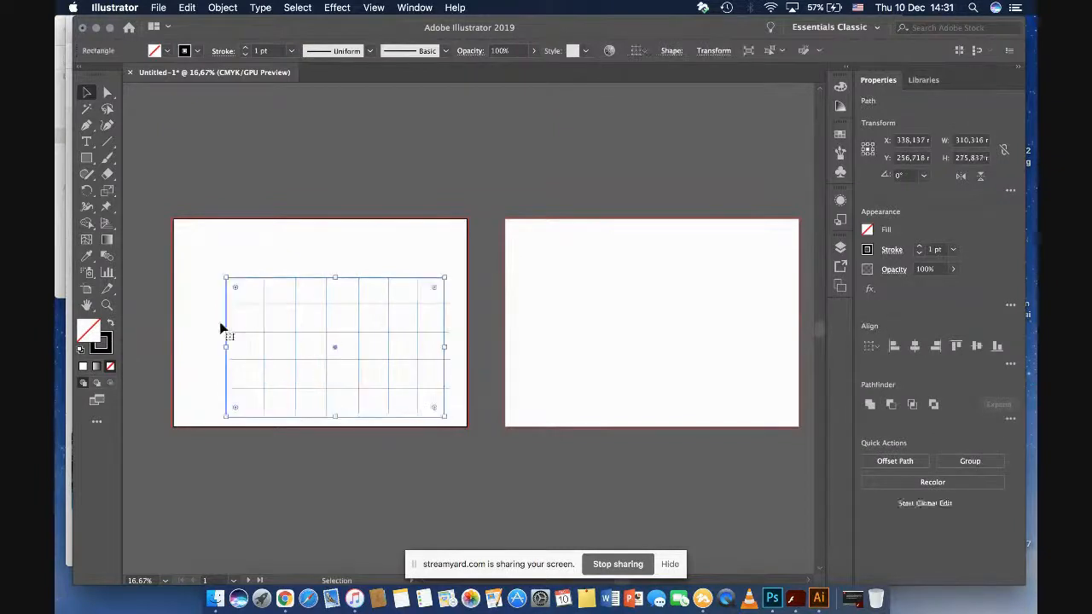
{"action": "left_click", "coordinate": [214, 312]}
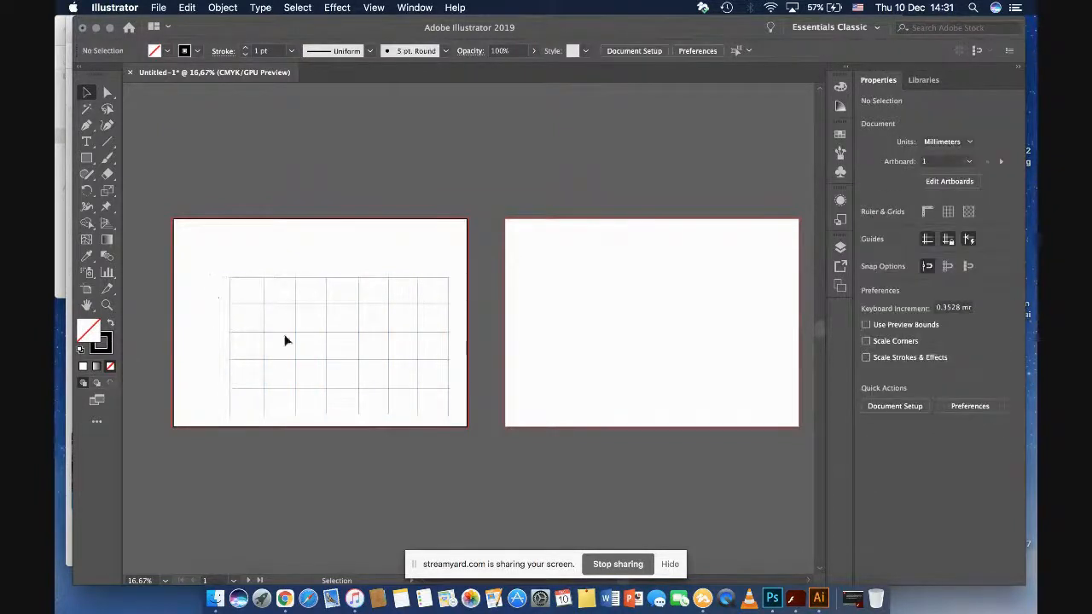
Step: Scale the whole grid down slightly and position it within the right part of the first artboard
{"action": "left_click", "coordinate": [418, 411]}
{"action": "mouse_move", "coordinate": [418, 412]}
{"action": "left_mouse_down"}
{"action": "mouse_move", "coordinate": [426, 391]}
{"action": "mouse_move", "coordinate": [411, 385]}
{"action": "mouse_move", "coordinate": [431, 398]}
{"action": "left_mouse_up"}
{"action": "left_click", "coordinate": [427, 427]}
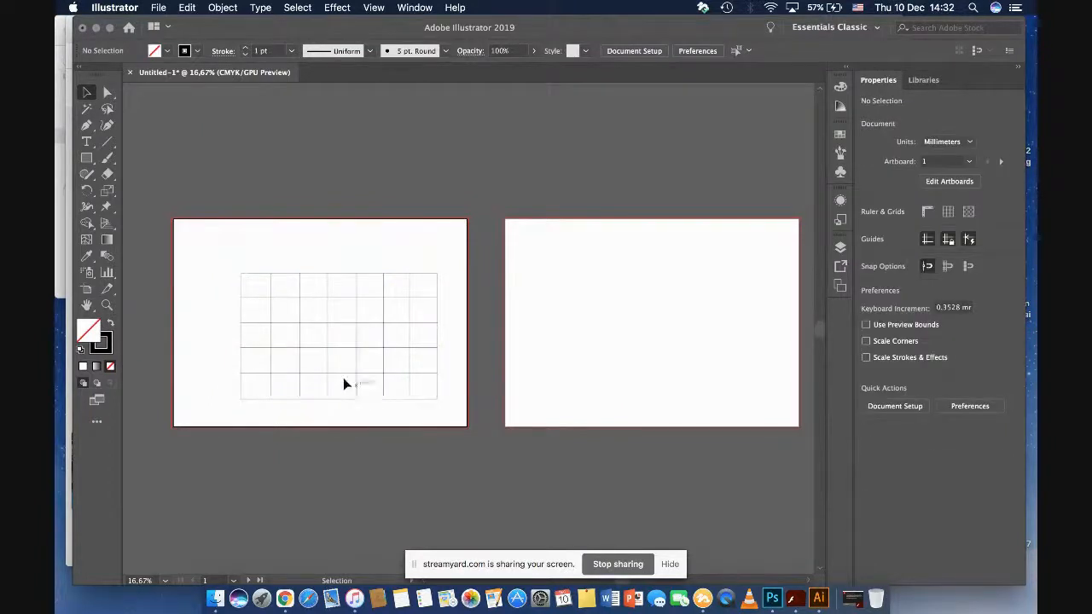
Step: Add a text frame about 177 × 68 mm reading LOGO above the grid on the first artboard
{"action": "key", "text": "t"}
{"action": "left_click_drag", "start_coordinate": [192, 232], "coordinate": [279, 263]}
{"action": "key", "text": "BackSpace"}
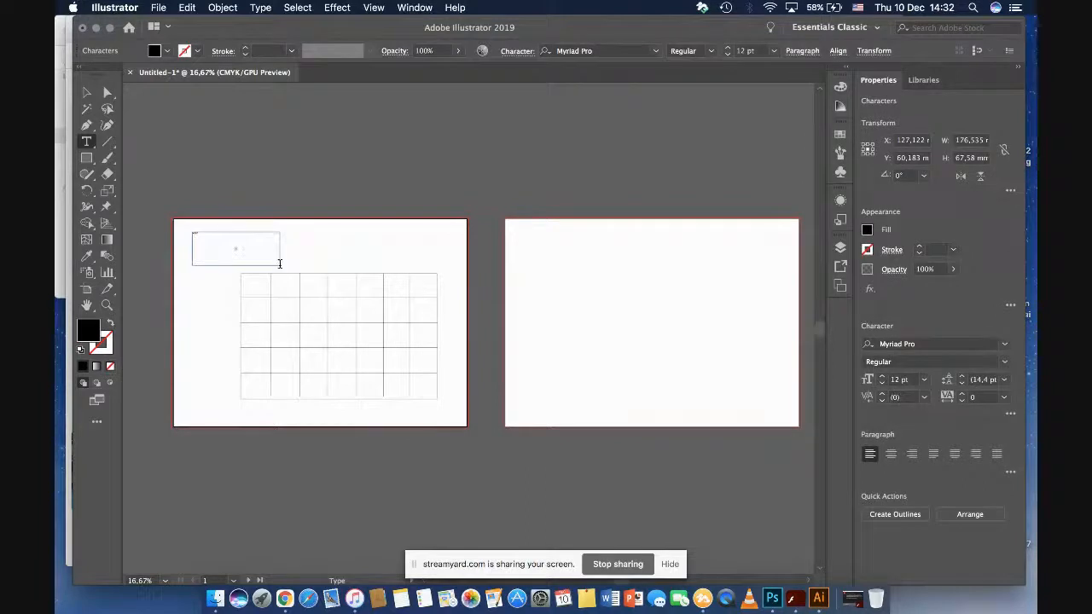
{"action": "left_click", "coordinate": [86, 93]}
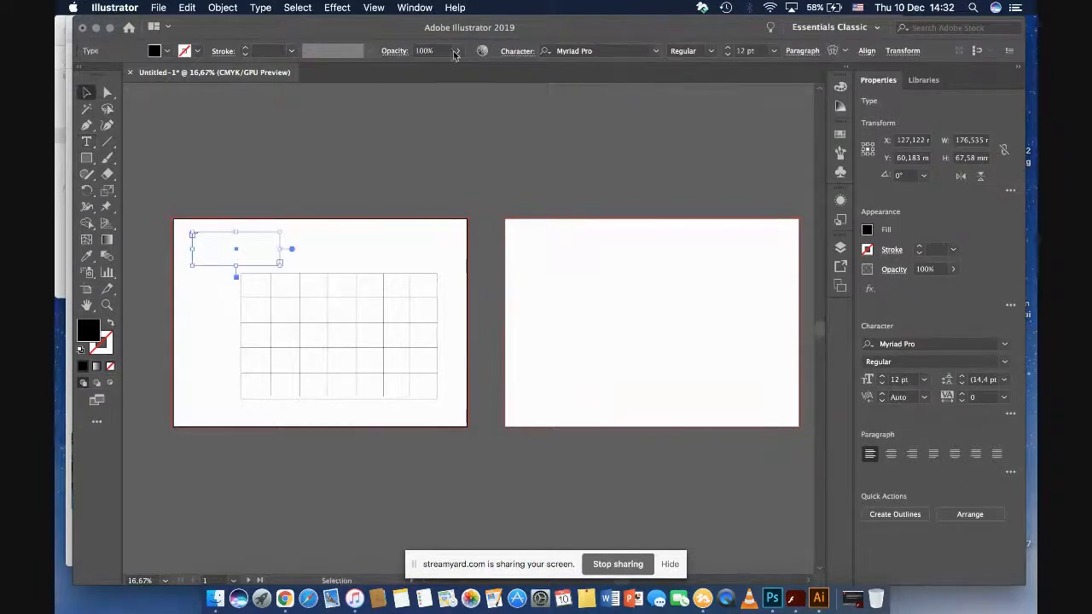
Step: Set the LOGO text in the Beyond The Mountains font at 100 pt
{"action": "left_click", "coordinate": [619, 50]}
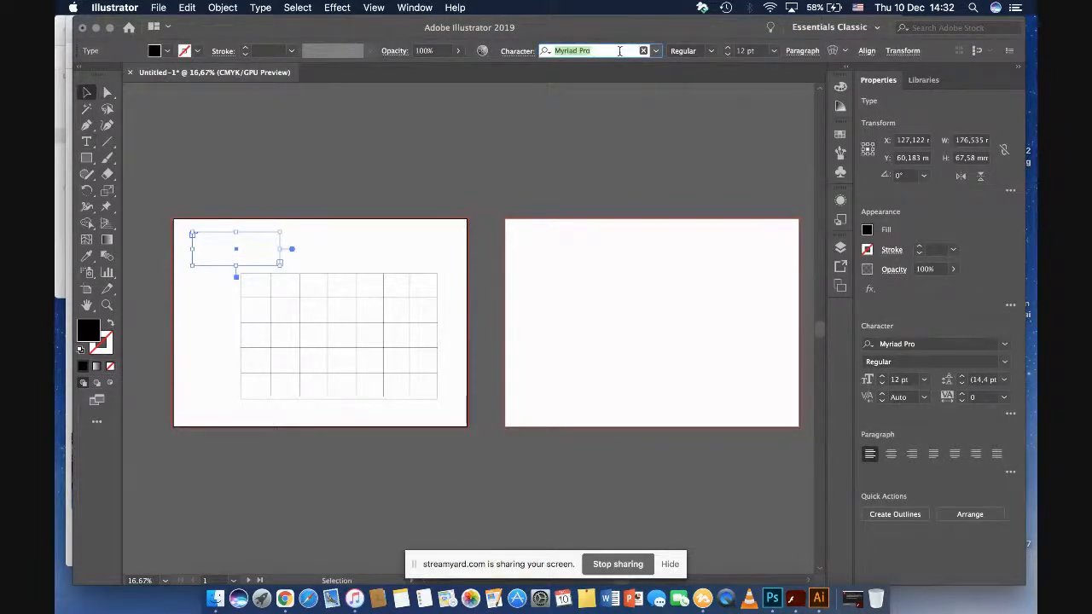
{"action": "type", "text": "BEYO"}
{"action": "left_click", "coordinate": [650, 118]}
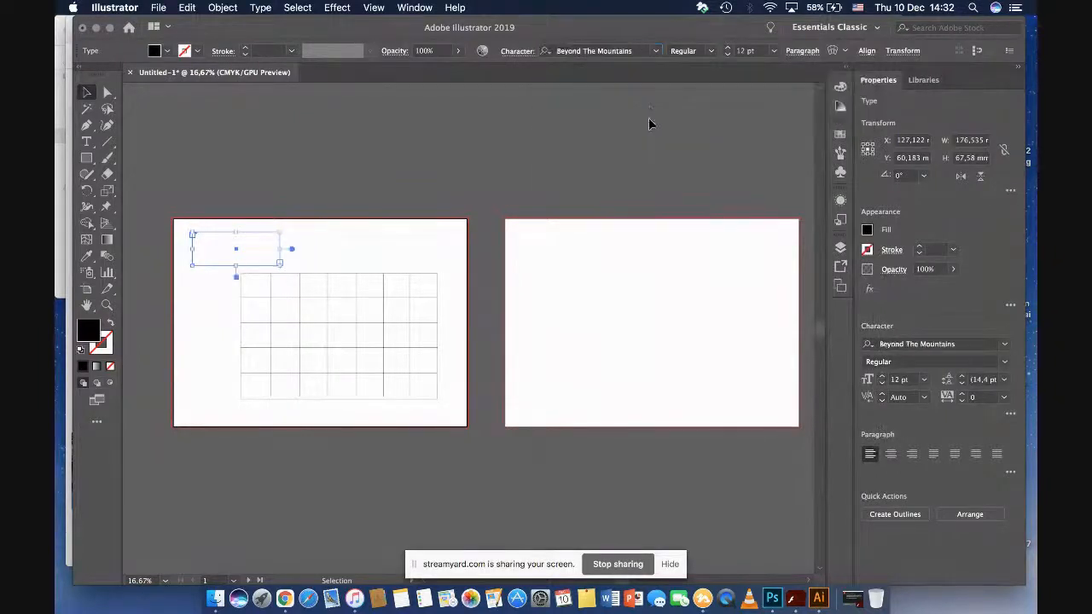
{"action": "left_click", "coordinate": [776, 52]}
{"action": "left_click", "coordinate": [778, 287]}
{"action": "left_click", "coordinate": [740, 51]}
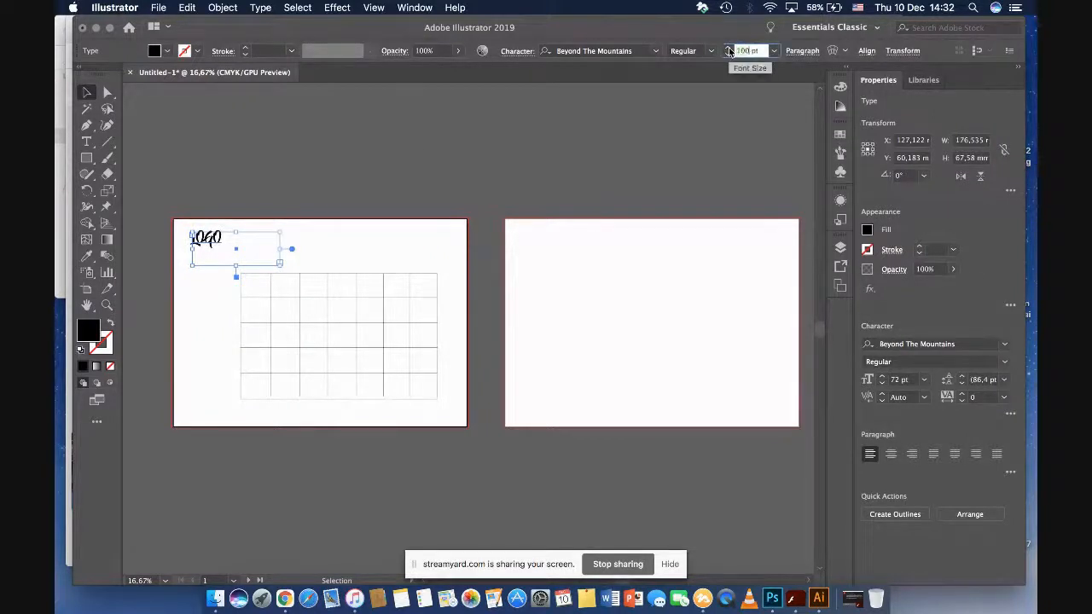
{"action": "key", "text": "Return"}
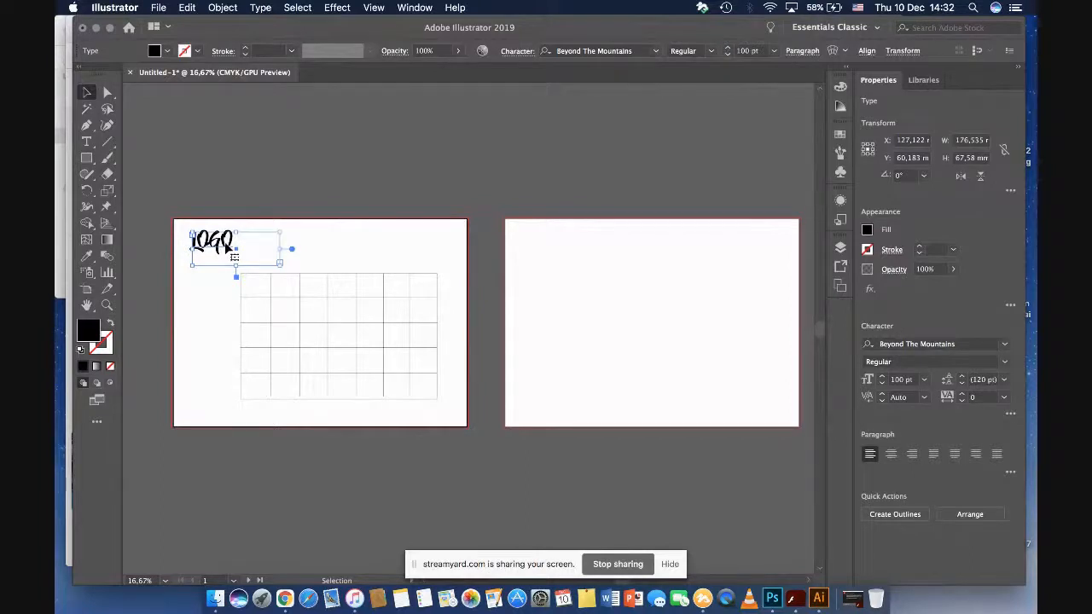
Step: Shrink the LOGO text frame so it fits closely around the word
{"action": "key", "text": "t"}
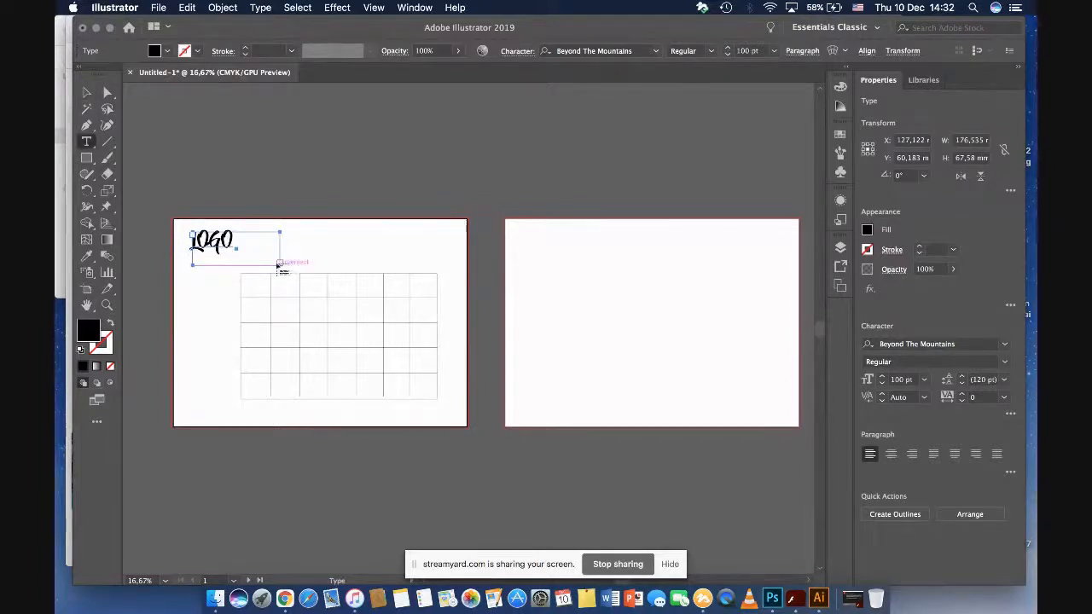
{"action": "left_click", "coordinate": [86, 92]}
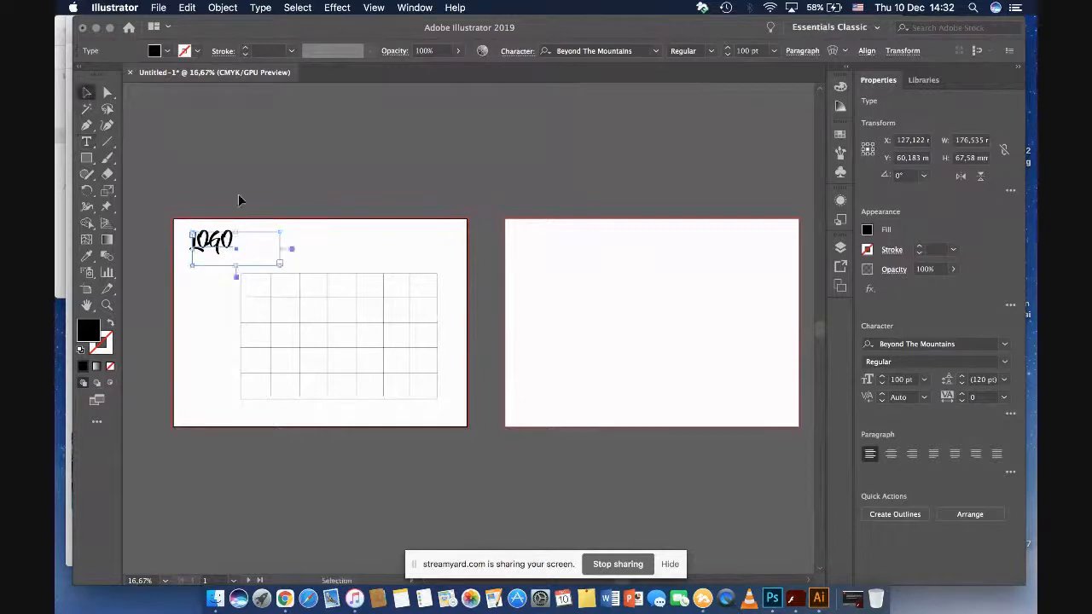
{"action": "double_click", "coordinate": [291, 248]}
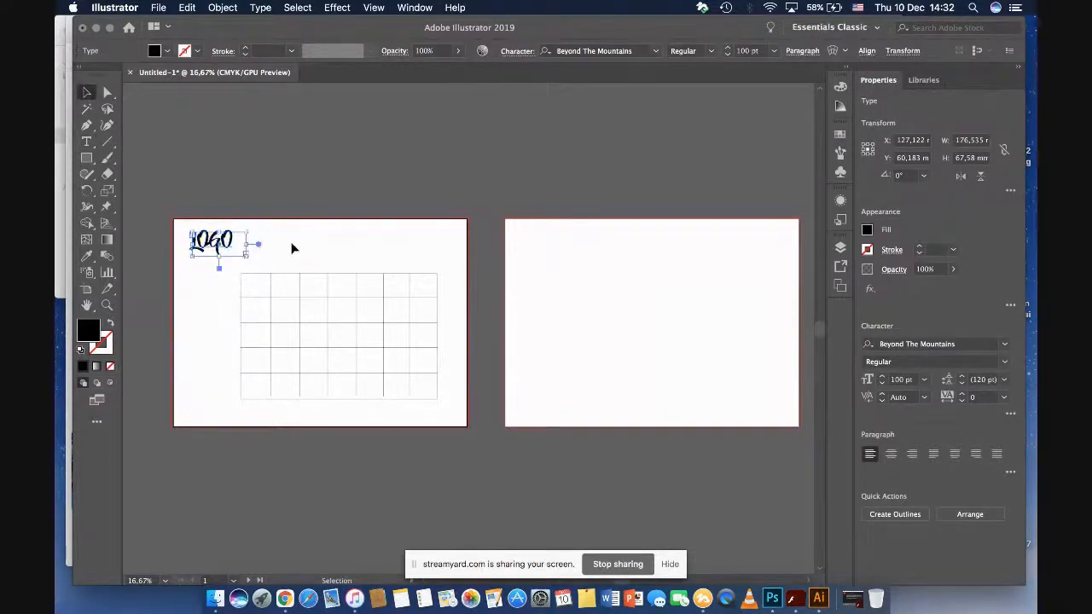
{"action": "left_click", "coordinate": [286, 250]}
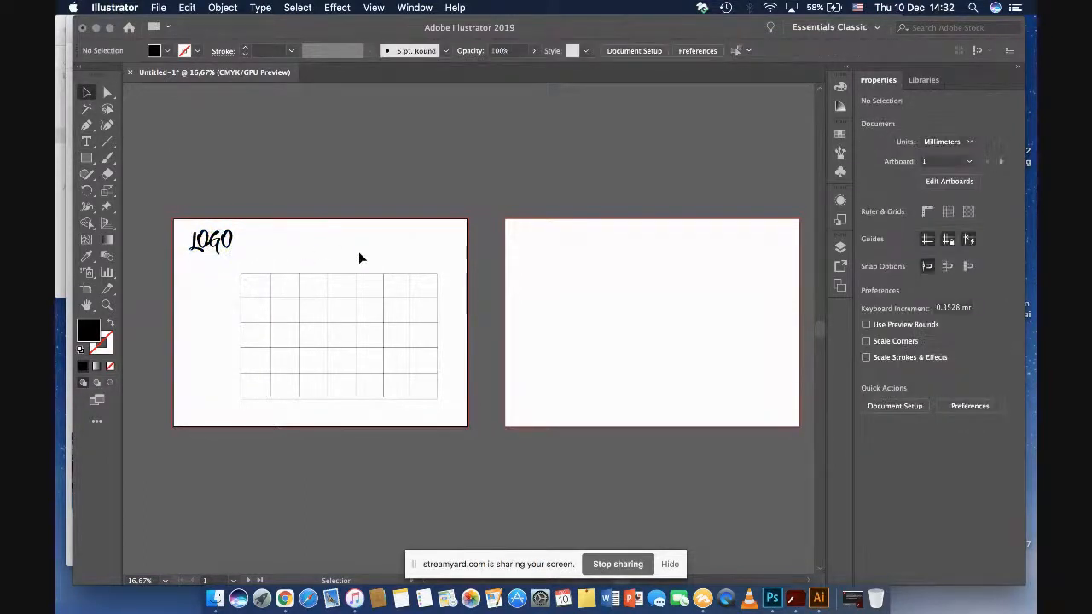
Step: Draw a rectangle about 106 × 90 mm left of the grid, with its upper edge level with the grid's
{"action": "key", "text": "m"}
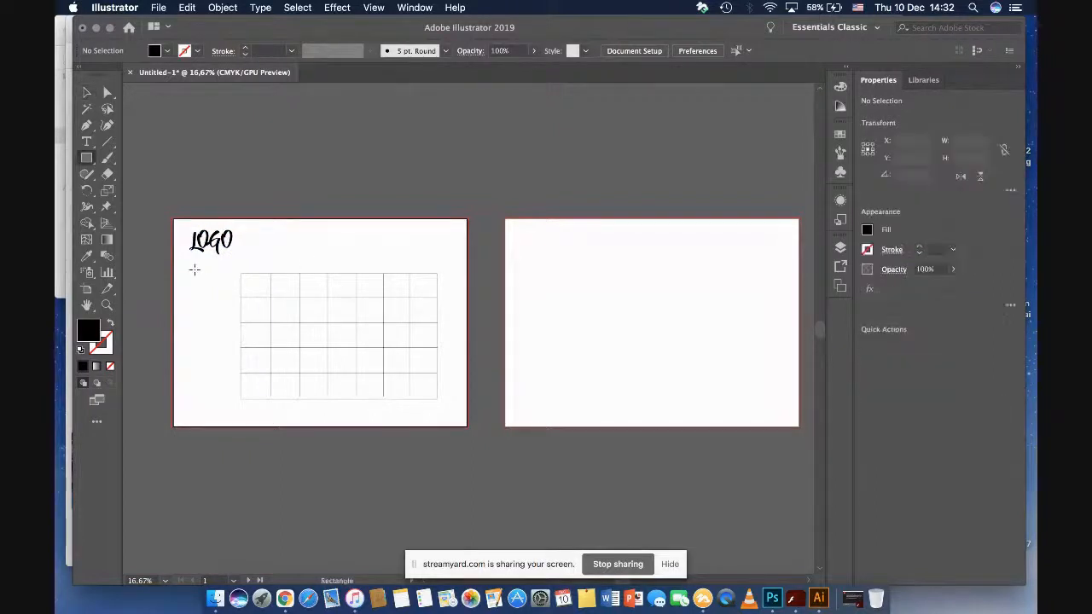
{"action": "left_click_drag", "start_coordinate": [181, 270], "coordinate": [235, 317]}
{"action": "key", "text": "v"}
{"action": "left_click_drag", "start_coordinate": [208, 272], "coordinate": [209, 274]}
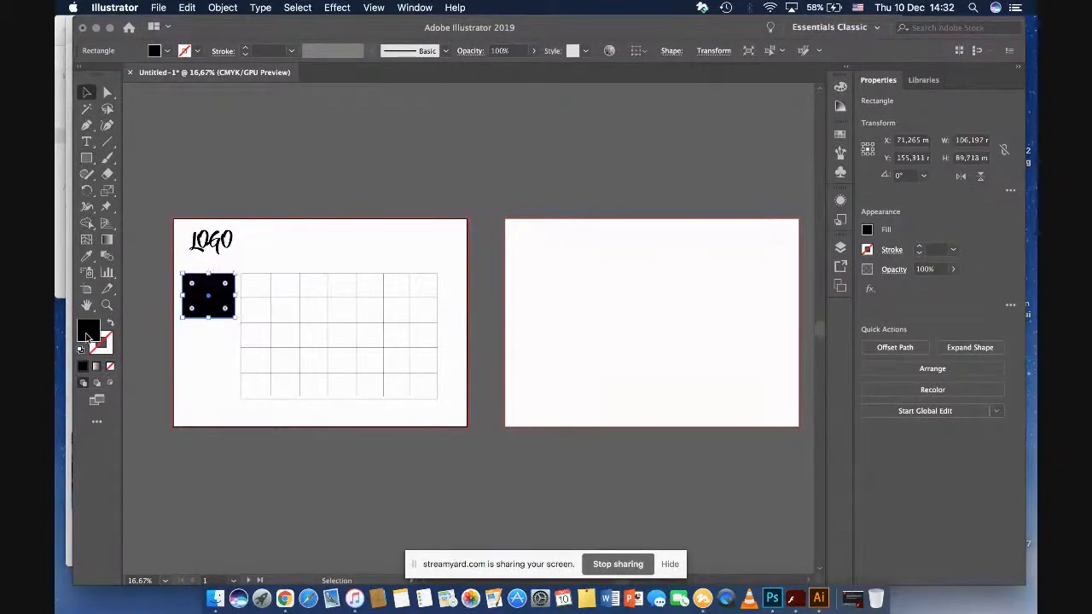
Step: Fill the rectangle beside the grid with crimson red (#d8134b)
{"action": "double_click", "coordinate": [88, 334]}
{"action": "left_click", "coordinate": [791, 185]}
{"action": "left_click", "coordinate": [959, 166]}
{"action": "left_click", "coordinate": [532, 190]}
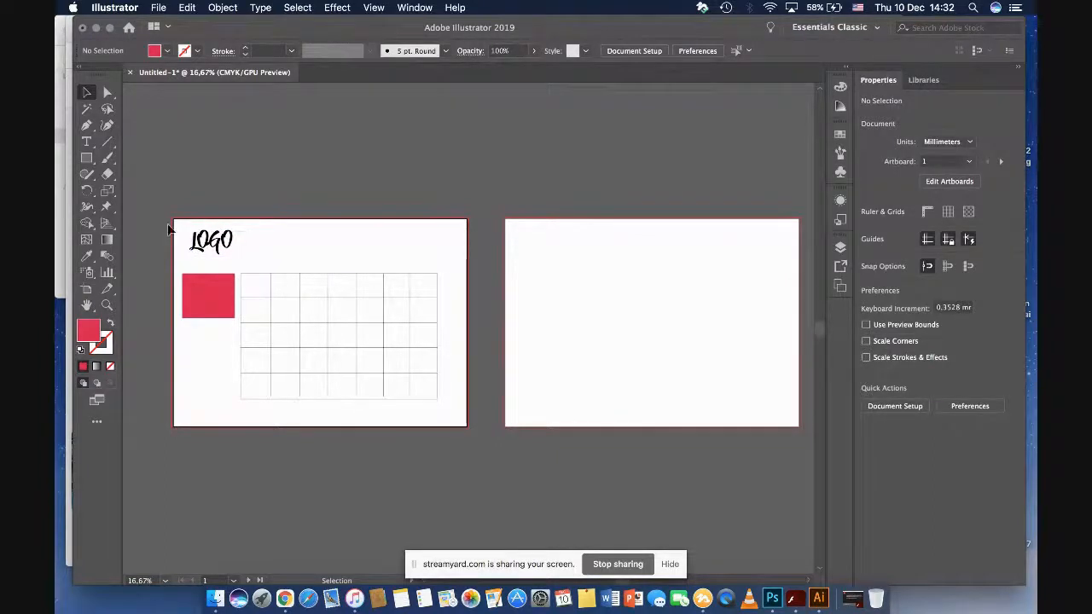
Step: Move all the artwork about 14 mm right and 14.5 mm down to balance it on the first artboard
{"action": "key", "text": "super+a"}
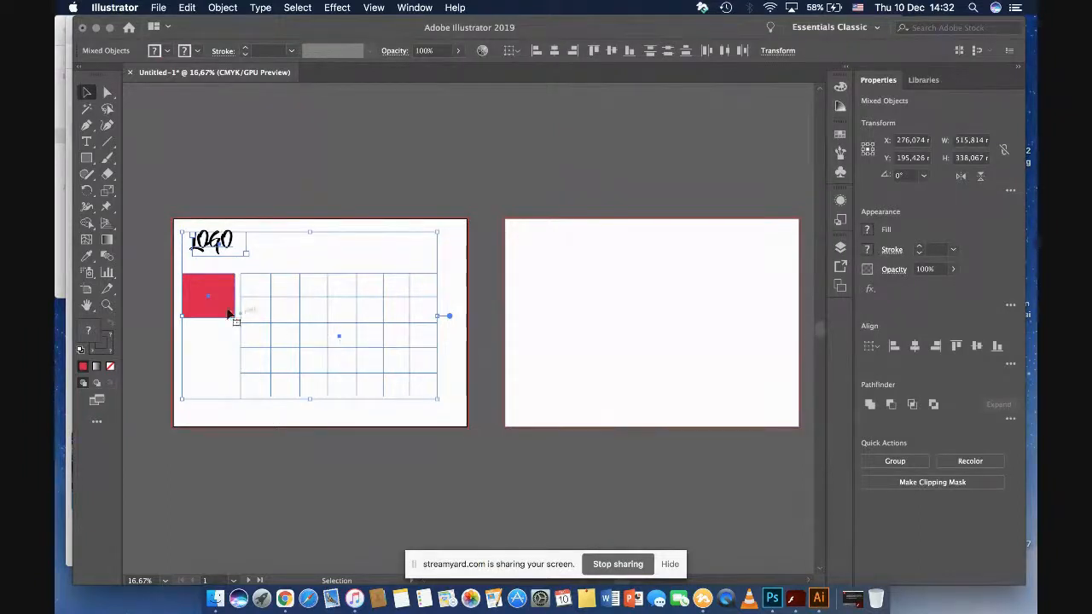
{"action": "left_click_drag", "start_coordinate": [223, 309], "coordinate": [235, 322]}
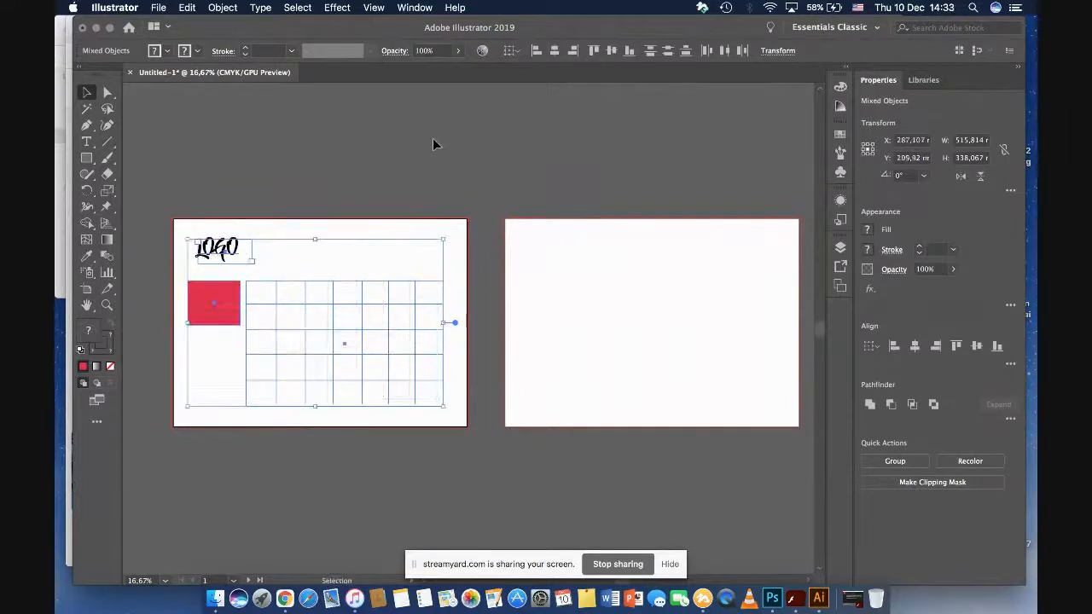
{"action": "key", "text": "Right"}
{"action": "key", "text": "Right"}
{"action": "key", "text": "Right"}
{"action": "key", "text": "Right"}
{"action": "key", "text": "Right"}
{"action": "key", "text": "Right"}
{"action": "key", "text": "Right"}
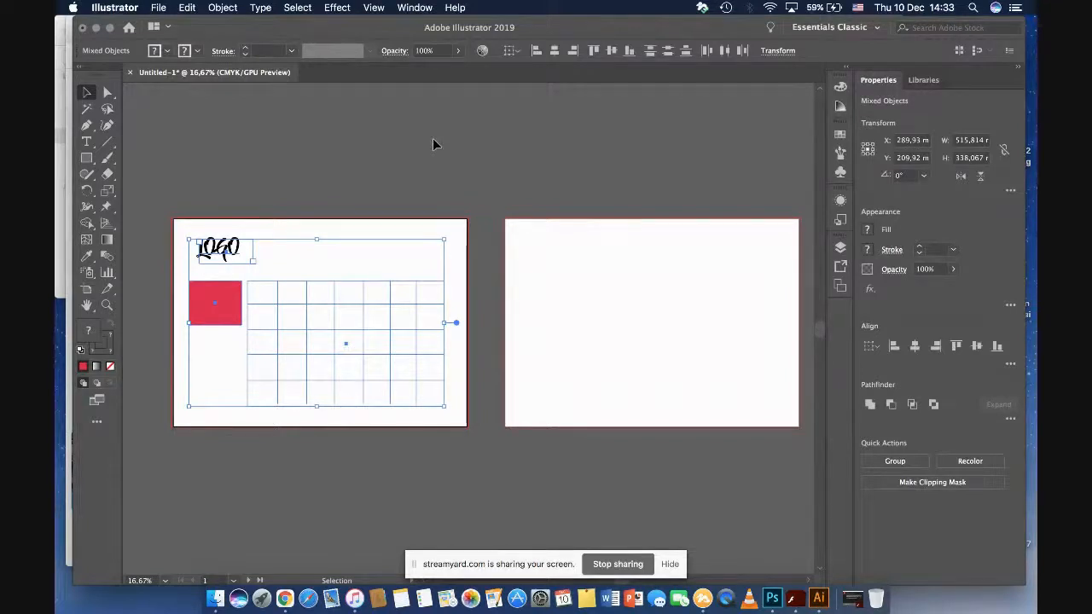
Step: Duplicate all the artwork in place onto the second artboard and shift the copied red rectangle about 18 mm left
{"action": "key", "text": "a"}
{"action": "key", "text": "v"}
{"action": "key", "text": "super+c"}
{"action": "left_click", "coordinate": [605, 306]}
{"action": "key", "text": "shift+super+v"}
{"action": "left_click", "coordinate": [506, 364]}
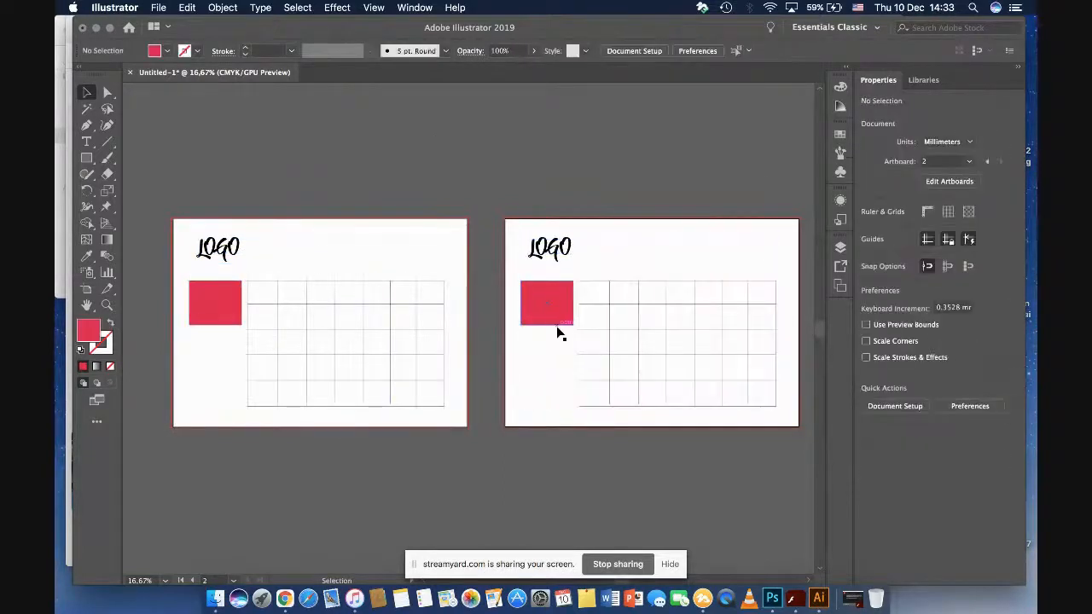
{"action": "left_click_drag", "start_coordinate": [546, 325], "coordinate": [537, 325]}
{"action": "left_click", "coordinate": [534, 354]}
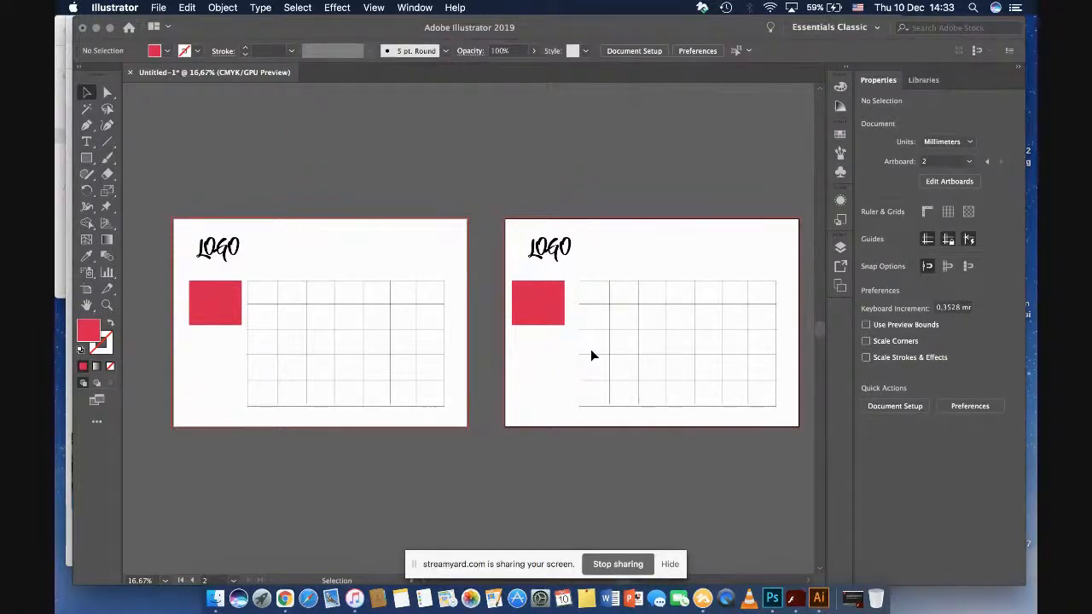
Step: Check the CMYK values of the second artboard's red rectangle fill in the Color Picker
{"action": "left_click", "coordinate": [559, 315]}
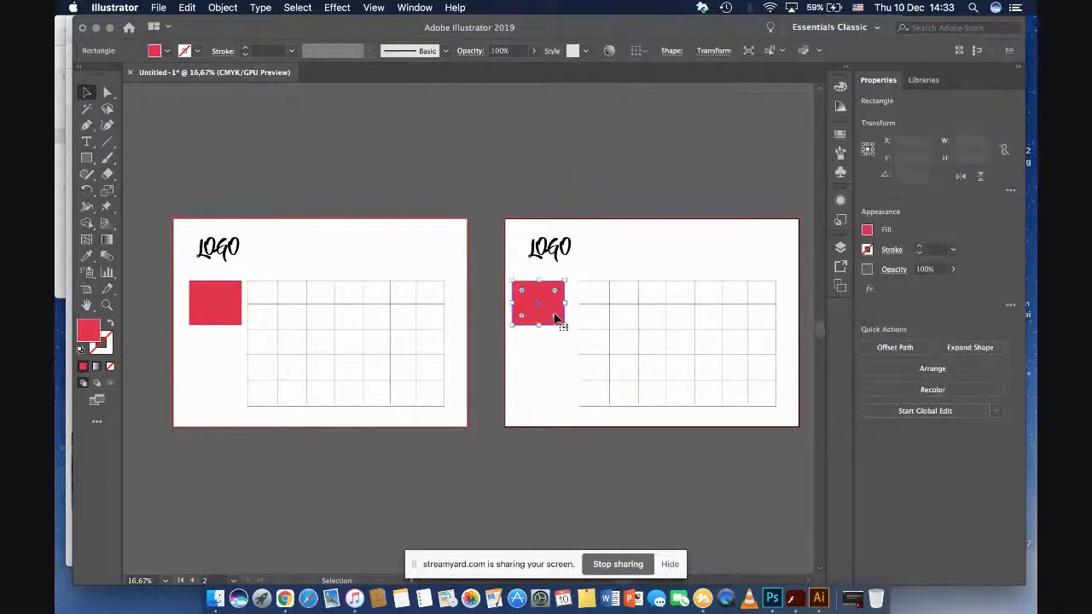
{"action": "left_click", "coordinate": [106, 338]}
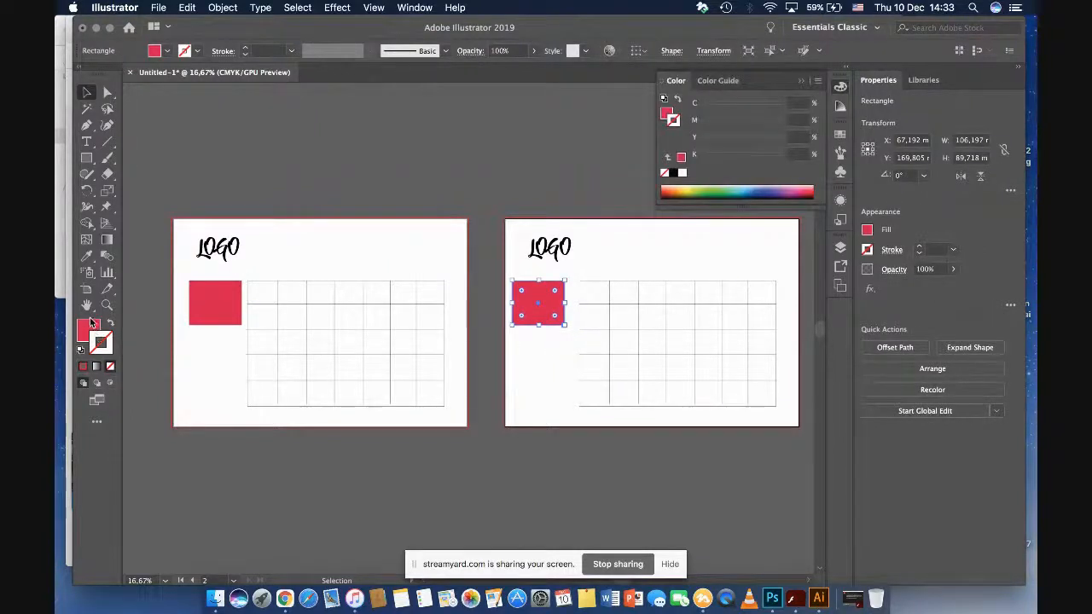
{"action": "double_click", "coordinate": [90, 329]}
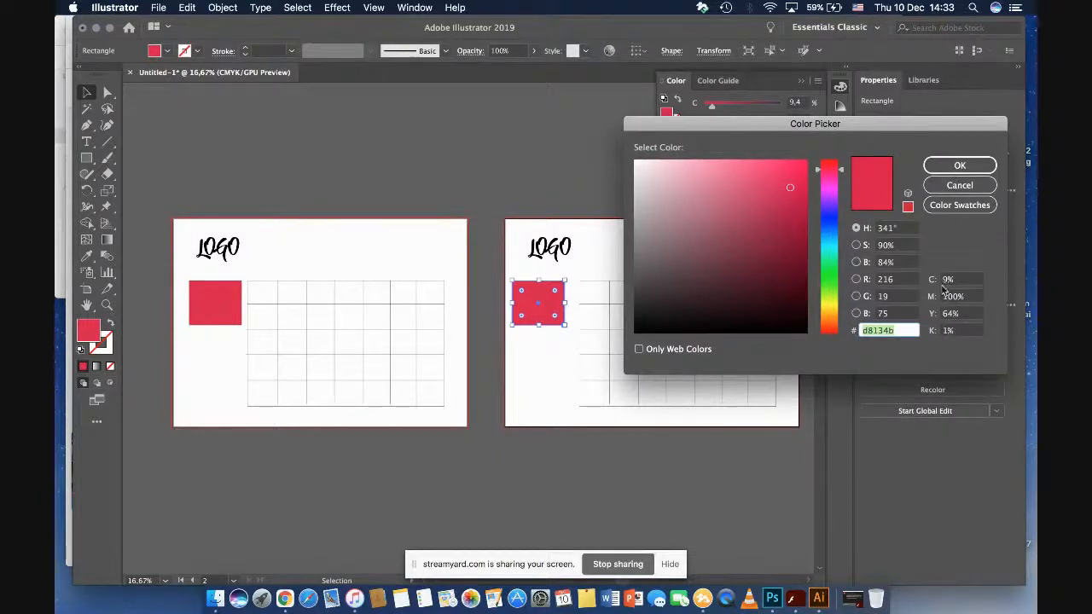
{"action": "left_click", "coordinate": [960, 165]}
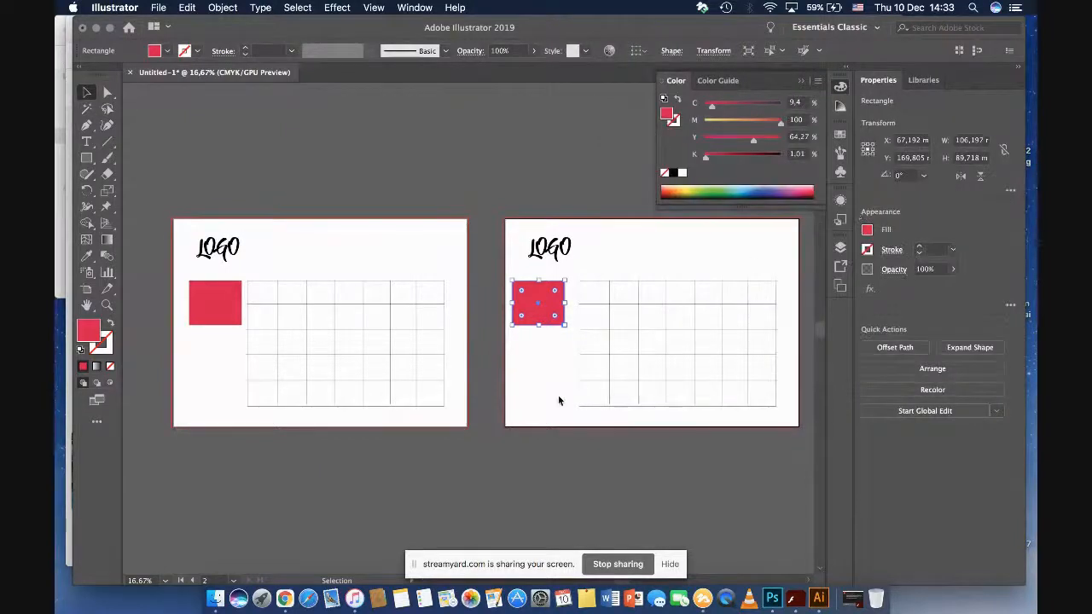
{"action": "left_click", "coordinate": [463, 414]}
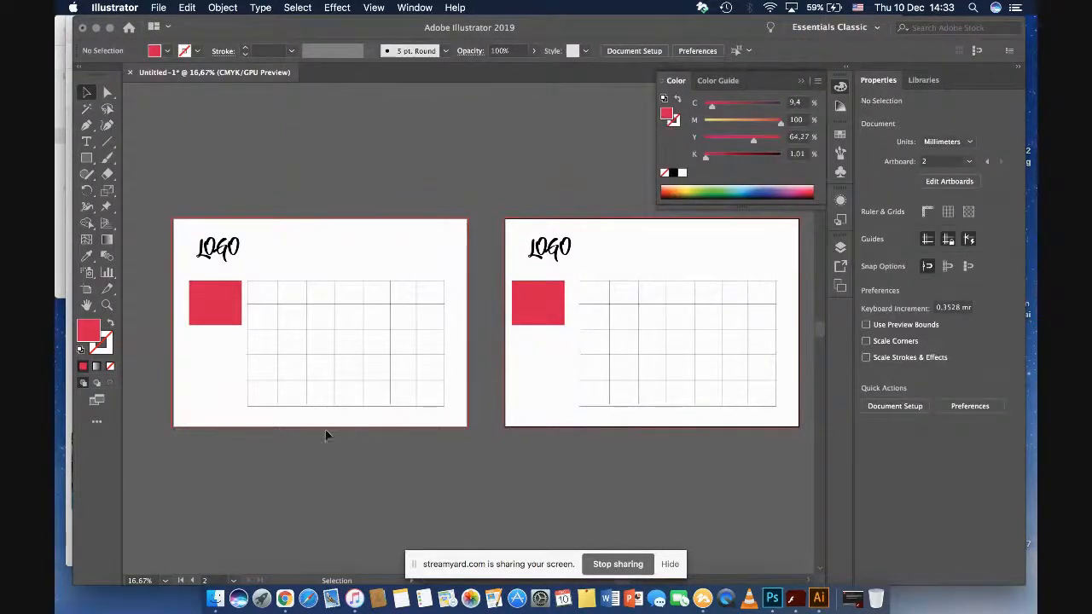
Step: Check the CMYK values of the first artboard's grid line stroke in the Color Picker
{"action": "left_click", "coordinate": [244, 408]}
{"action": "left_click_drag", "start_coordinate": [245, 415], "coordinate": [475, 276]}
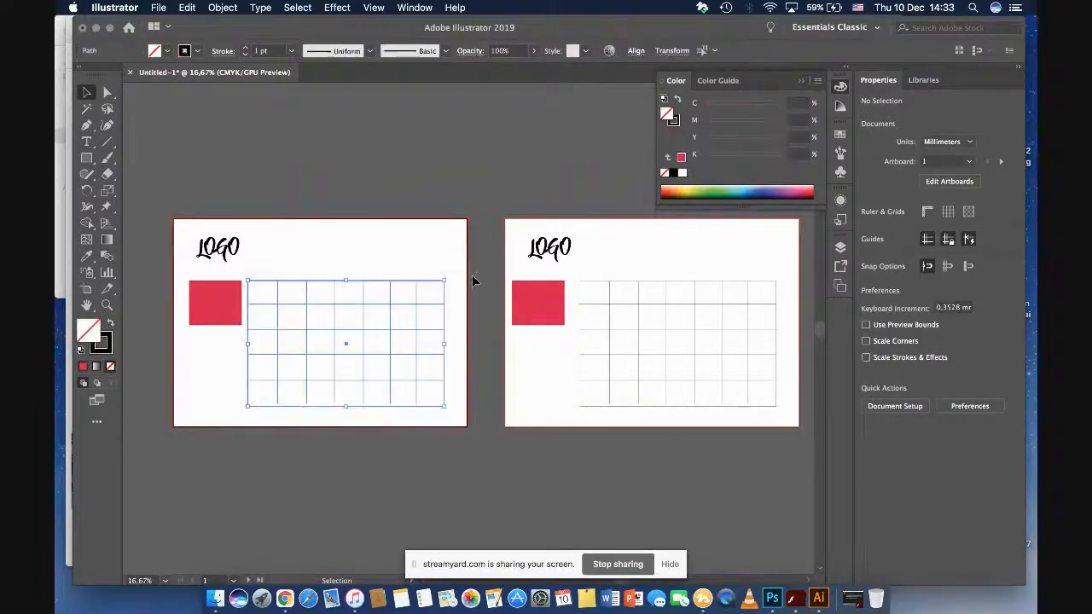
{"action": "double_click", "coordinate": [105, 351]}
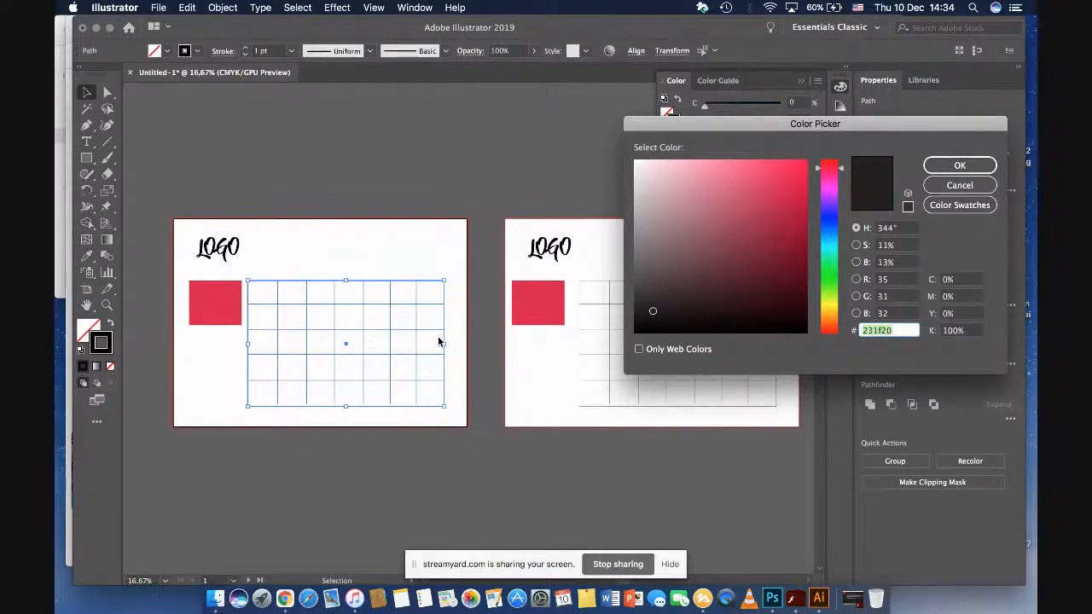
{"action": "left_click", "coordinate": [961, 187]}
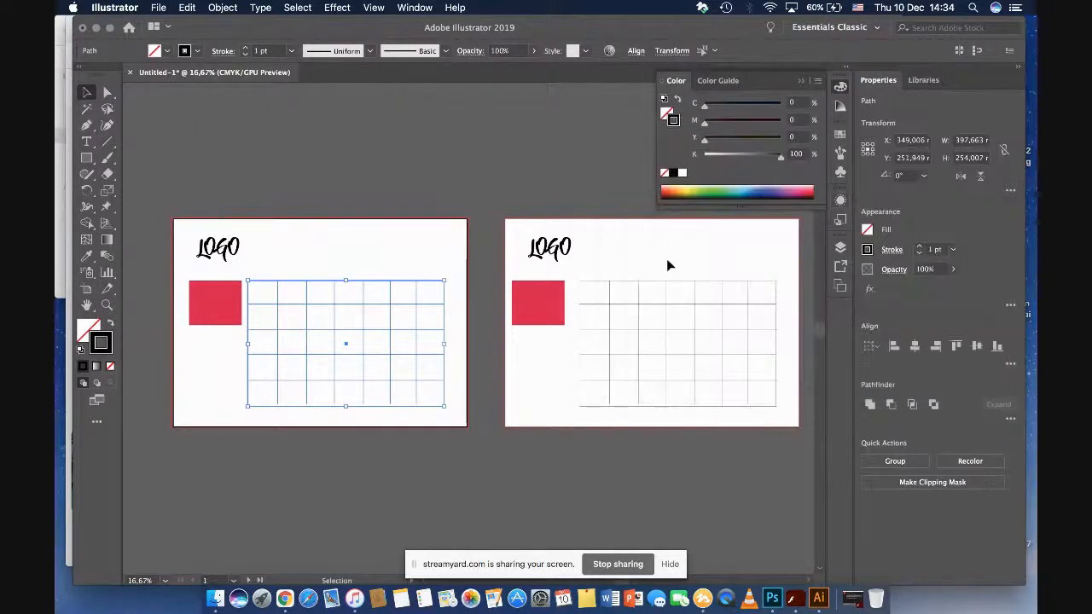
{"action": "left_click", "coordinate": [662, 74]}
Step: Delete all the duplicated artwork from the second artboard
{"action": "left_click_drag", "start_coordinate": [487, 222], "coordinate": [780, 414]}
{"action": "key", "text": "Delete"}
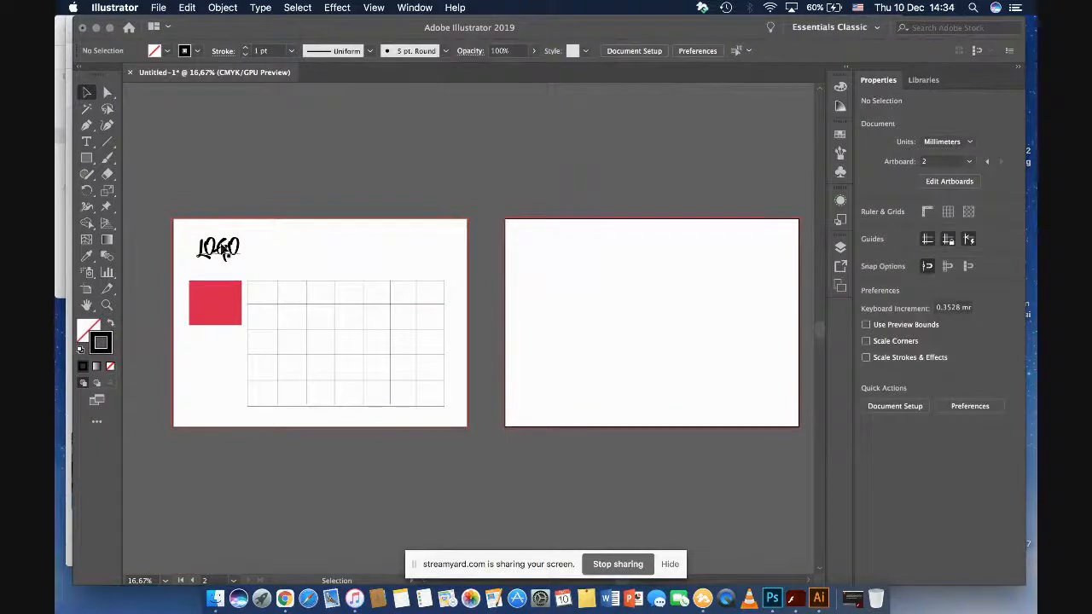
Step: Show the rulers and place a vertical guide about 80 mm in from the second artboard's left edge
{"action": "key", "text": "super+a"}
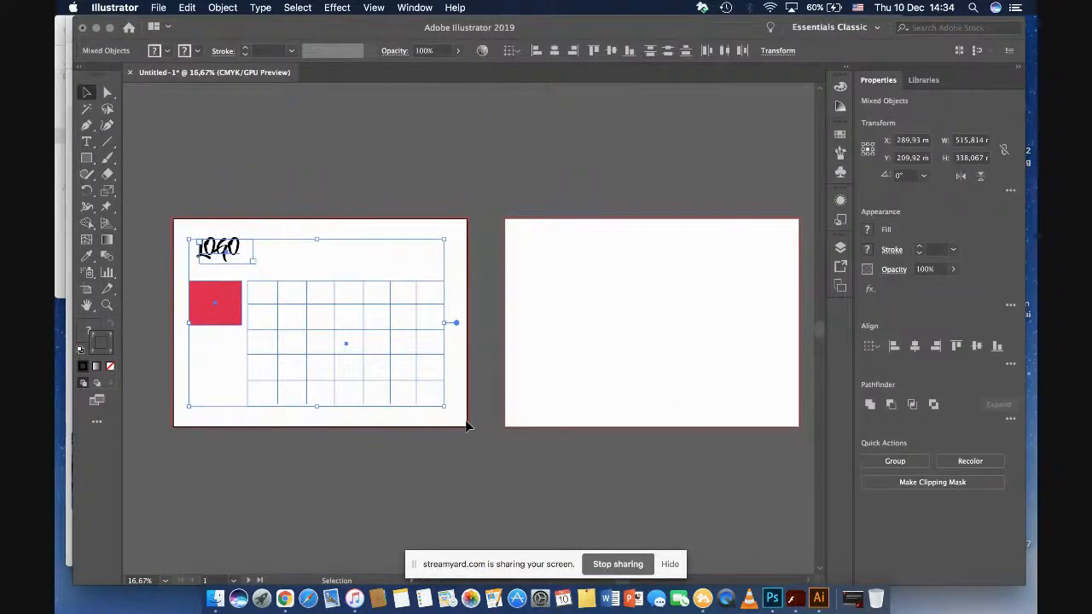
{"action": "key", "text": "a"}
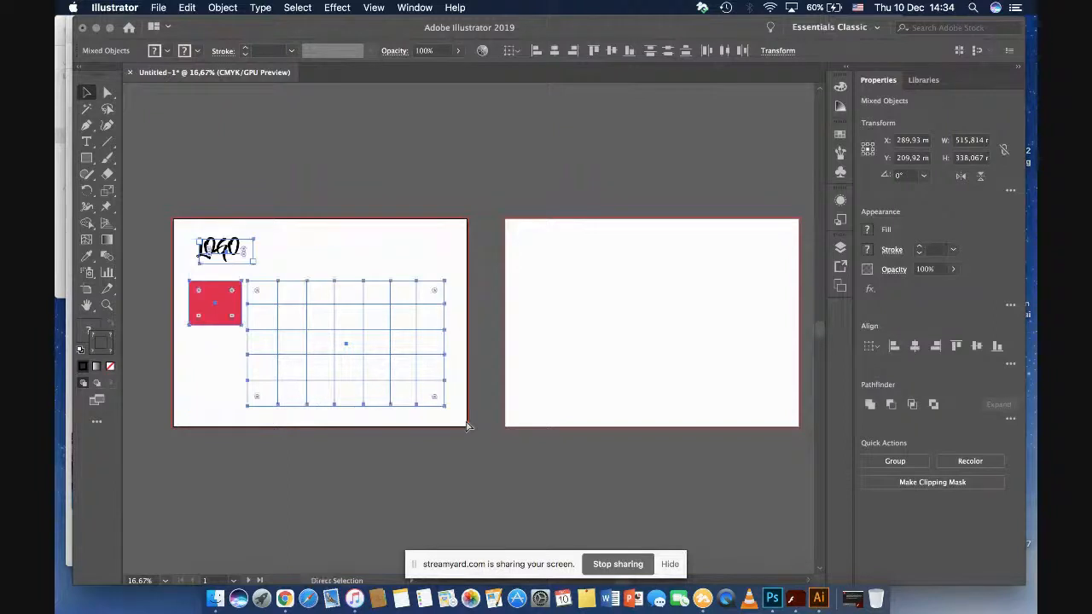
{"action": "key", "text": "super+r"}
{"action": "key", "text": "v"}
{"action": "left_click_drag", "start_coordinate": [128, 253], "coordinate": [543, 273]}
Step: Create a 30 × 30 mm square on the second artboard with the Rectangle tool
{"action": "key", "text": "m"}
{"action": "left_click", "coordinate": [585, 256]}
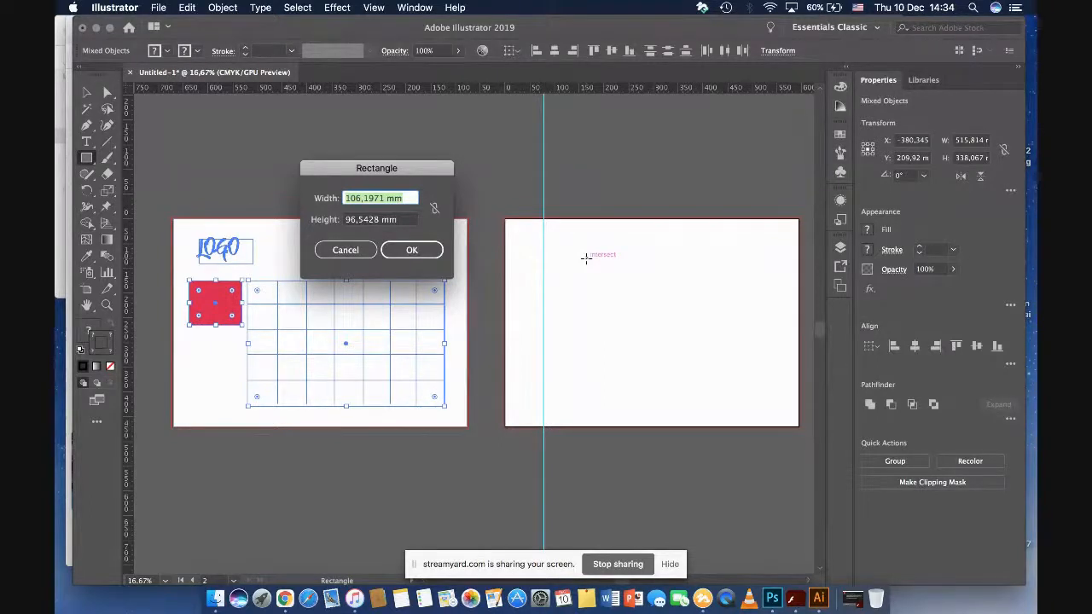
{"action": "type", "text": "30"}
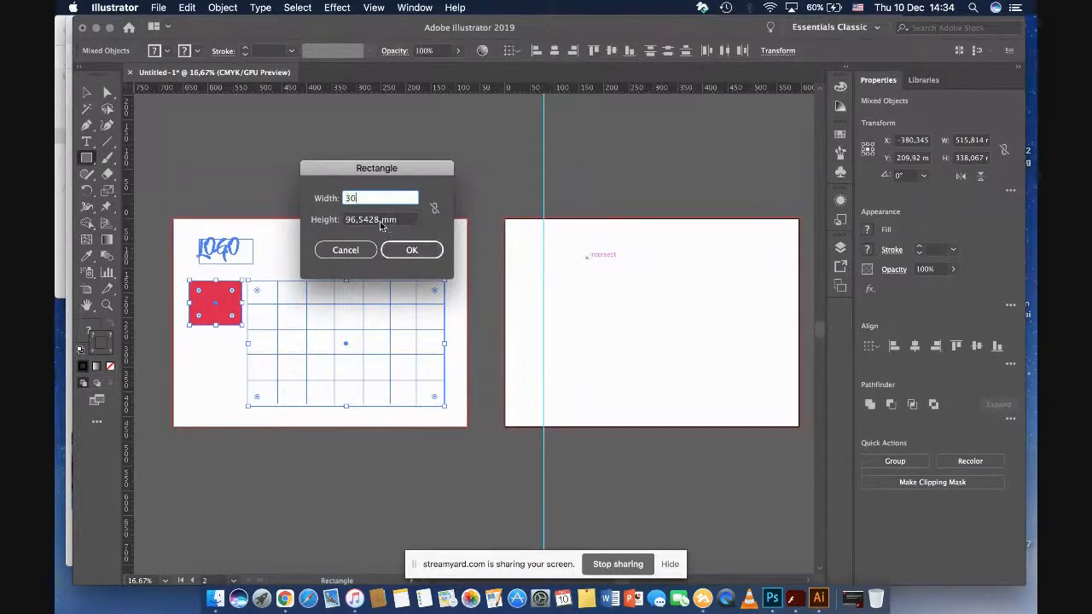
{"action": "key", "text": "Tab"}
{"action": "type", "text": "30"}
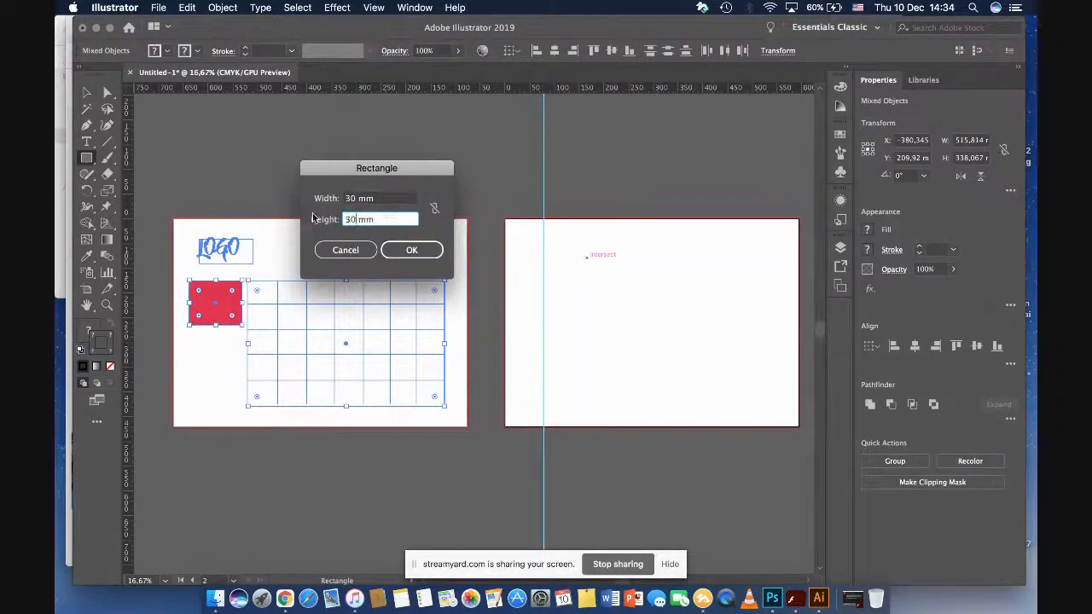
{"action": "left_click", "coordinate": [419, 248]}
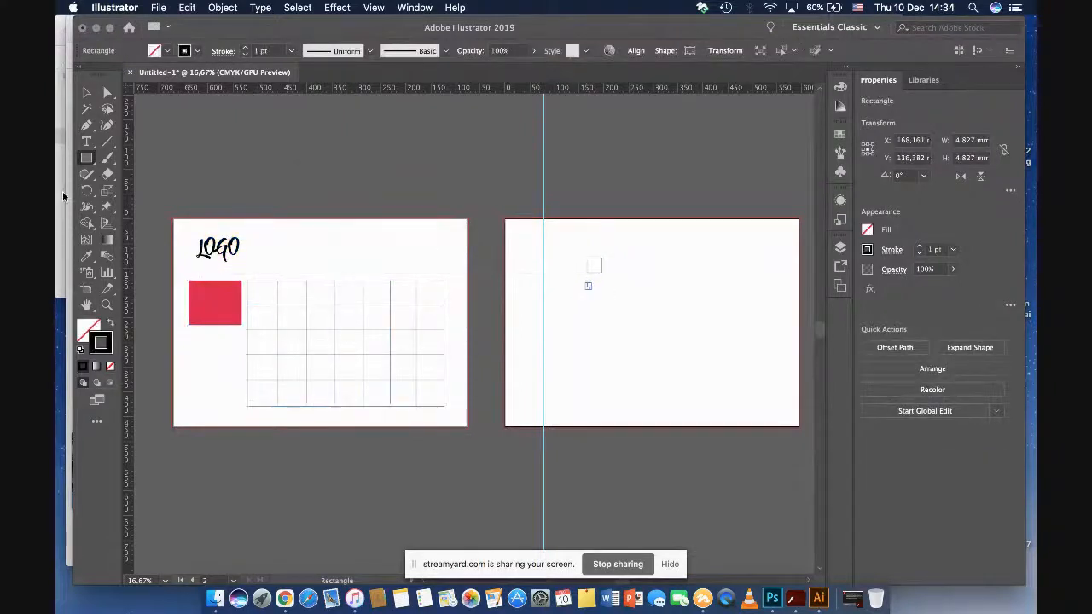
Step: Delete the small squares from the second artboard and hide the rulers
{"action": "key", "text": "v"}
{"action": "left_click", "coordinate": [566, 238]}
{"action": "left_click_drag", "start_coordinate": [566, 238], "coordinate": [623, 316]}
{"action": "key", "text": "Delete"}
{"action": "key", "text": "super+r"}
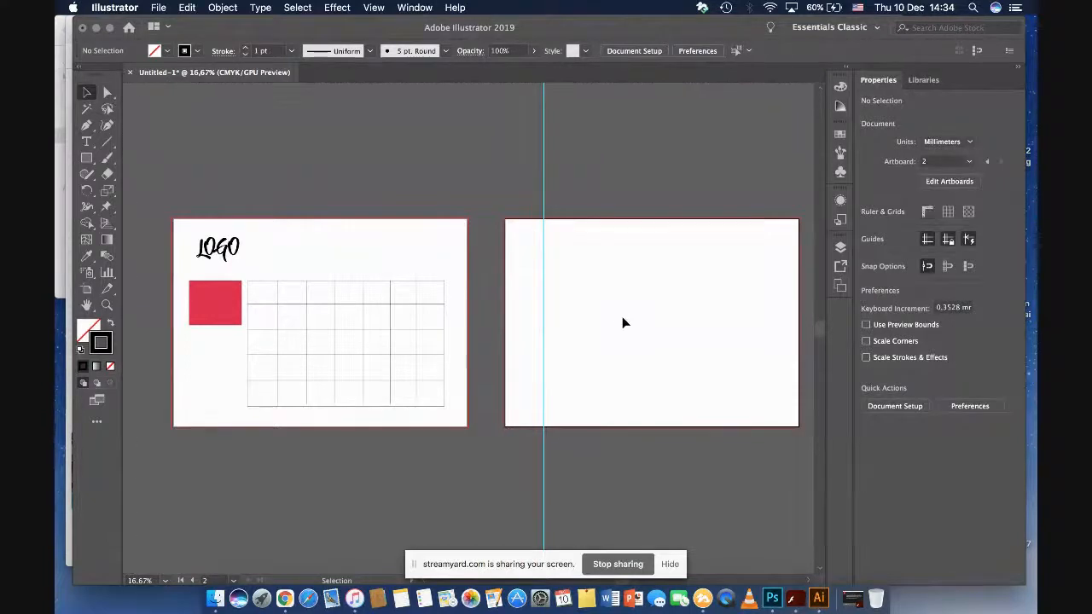
Step: Toggle the guides off and on again, and open the print settings without printing
{"action": "key", "text": "super+semicolon"}
{"action": "key", "text": "super+semicolon"}
{"action": "key", "text": "super+p"}
{"action": "left_click", "coordinate": [587, 474]}
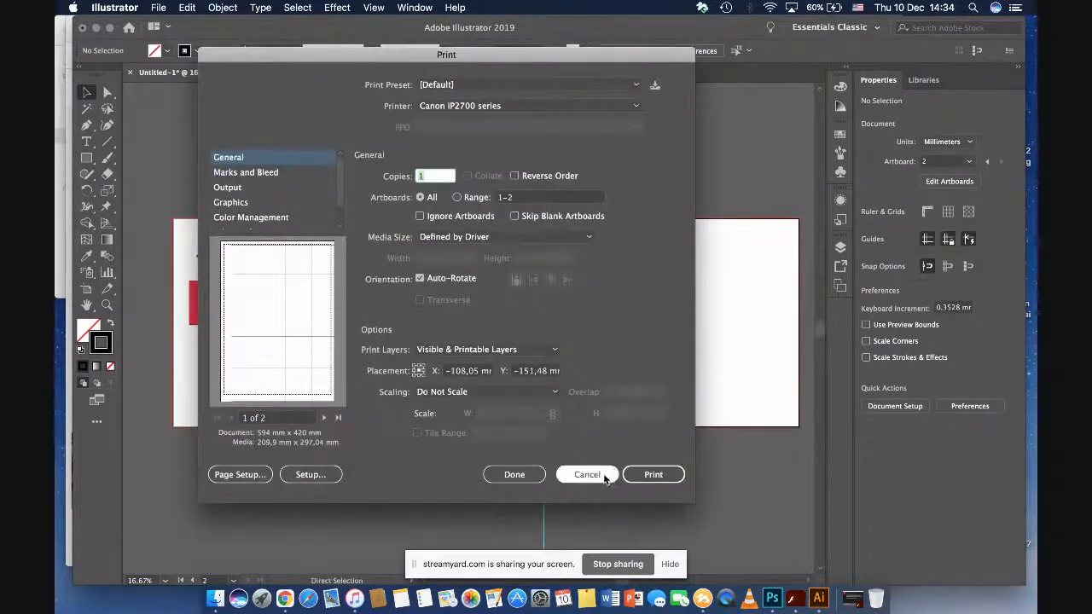
Step: Select all the artwork on the first artboard and deselect it again, repeating this with the Select All and Deselect commands
{"action": "left_click_drag", "start_coordinate": [164, 213], "coordinate": [468, 431]}
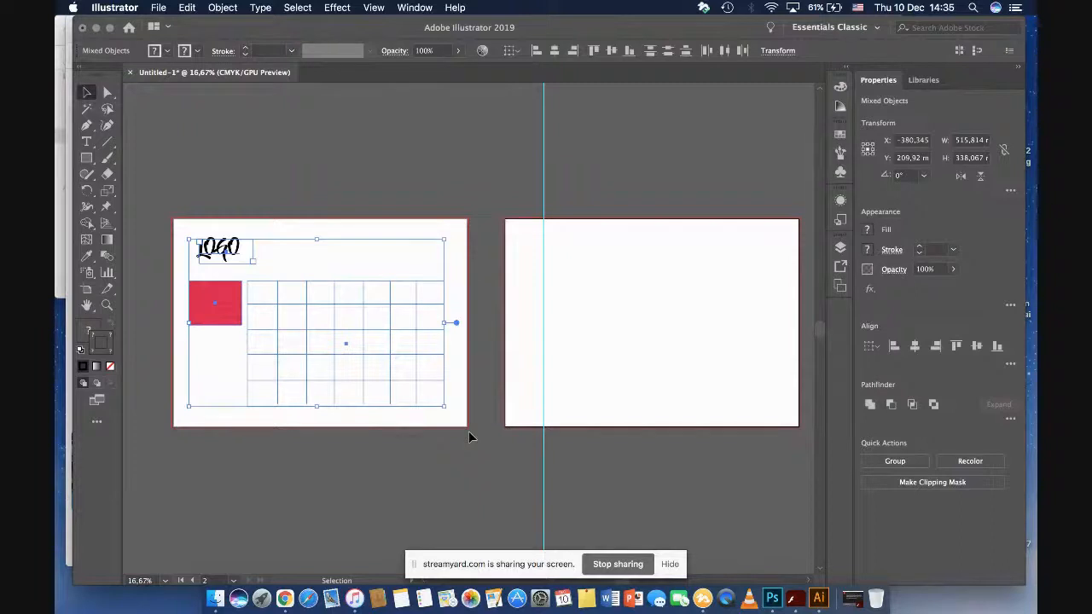
{"action": "left_click", "coordinate": [648, 327]}
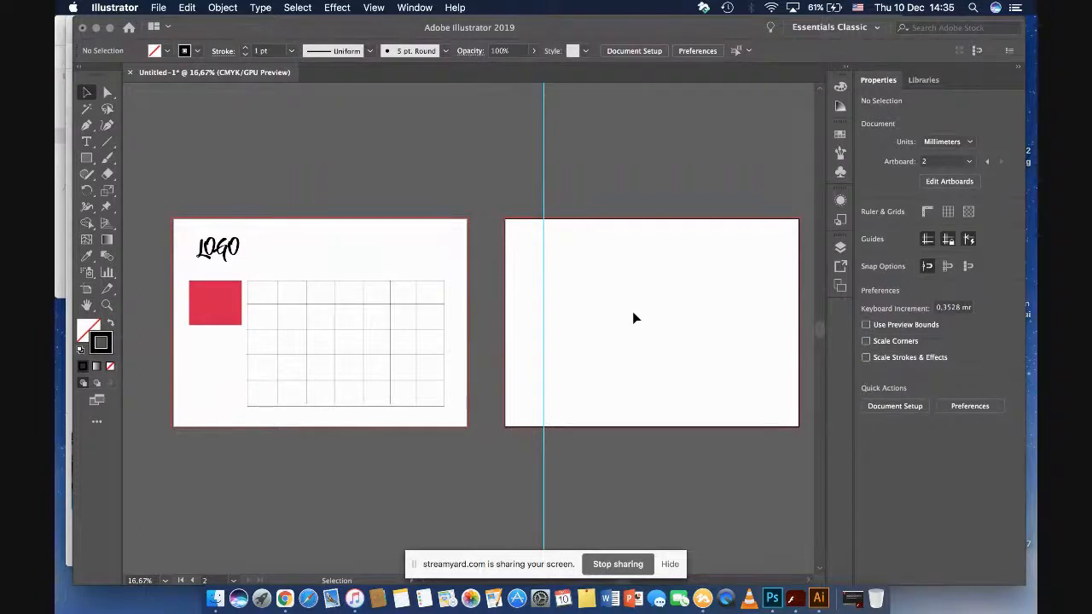
{"action": "key", "text": "super+a"}
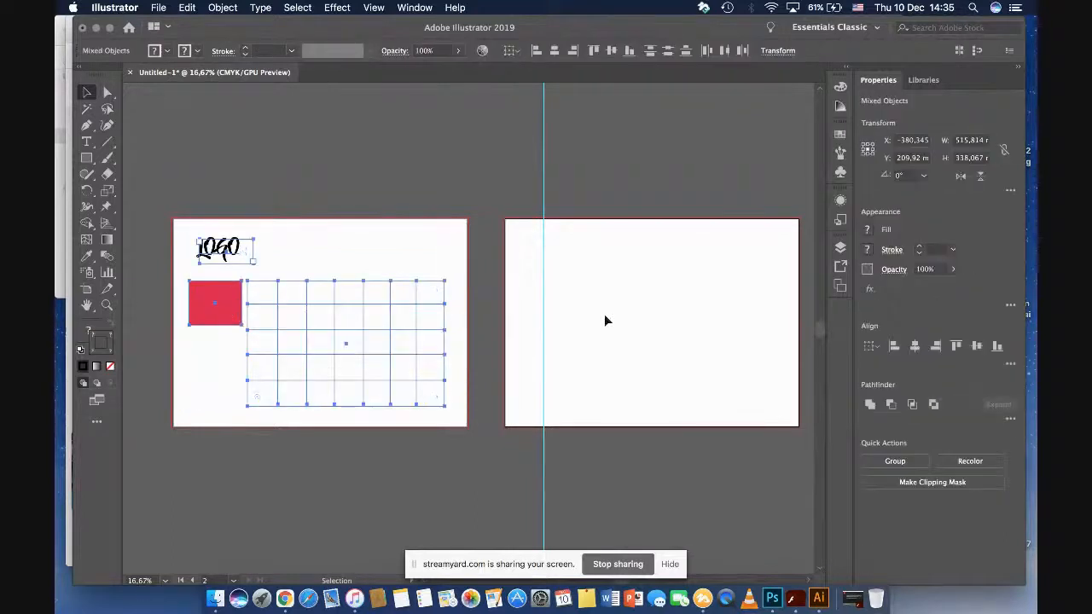
{"action": "key", "text": "shift+super+a"}
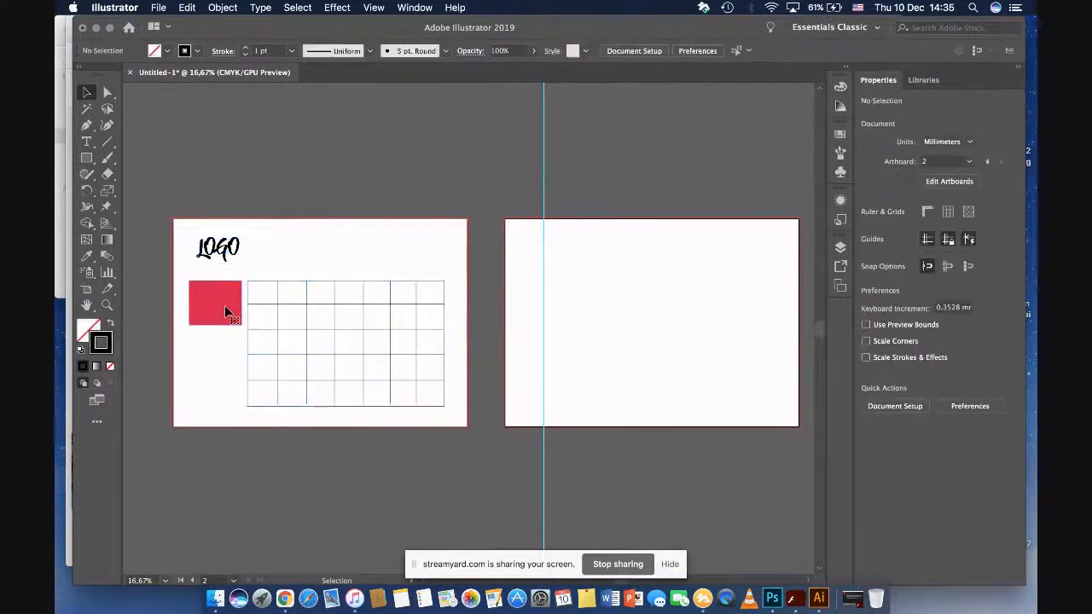
{"action": "scroll", "coordinate": [512, 292], "scroll_direction": "right", "scroll_amount": 4}
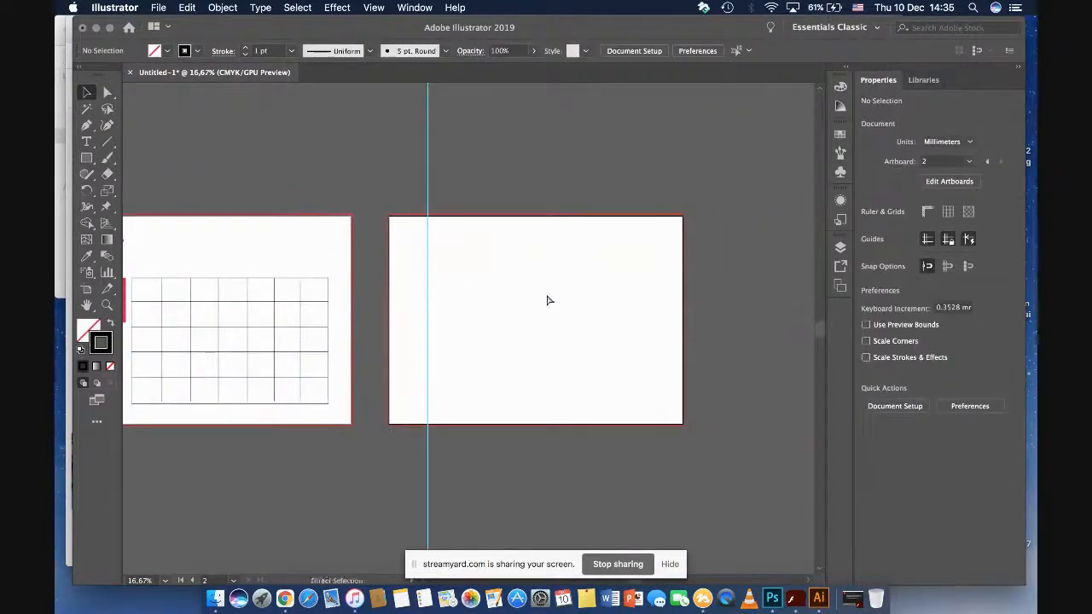
{"action": "key", "text": "super+a"}
{"action": "scroll", "coordinate": [546, 294], "scroll_direction": "left", "scroll_amount": 5}
{"action": "key", "text": "shift+super+a"}
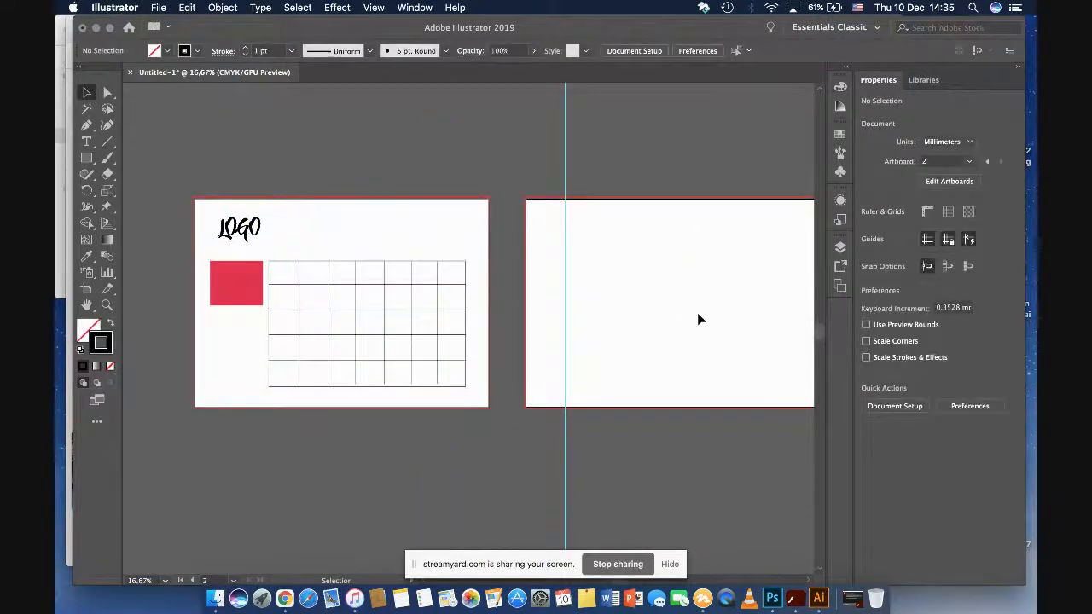
Step: Duplicate the LOGO text, red block and grid from the first artboard onto the same area of the second artboard
{"action": "key", "text": "t"}
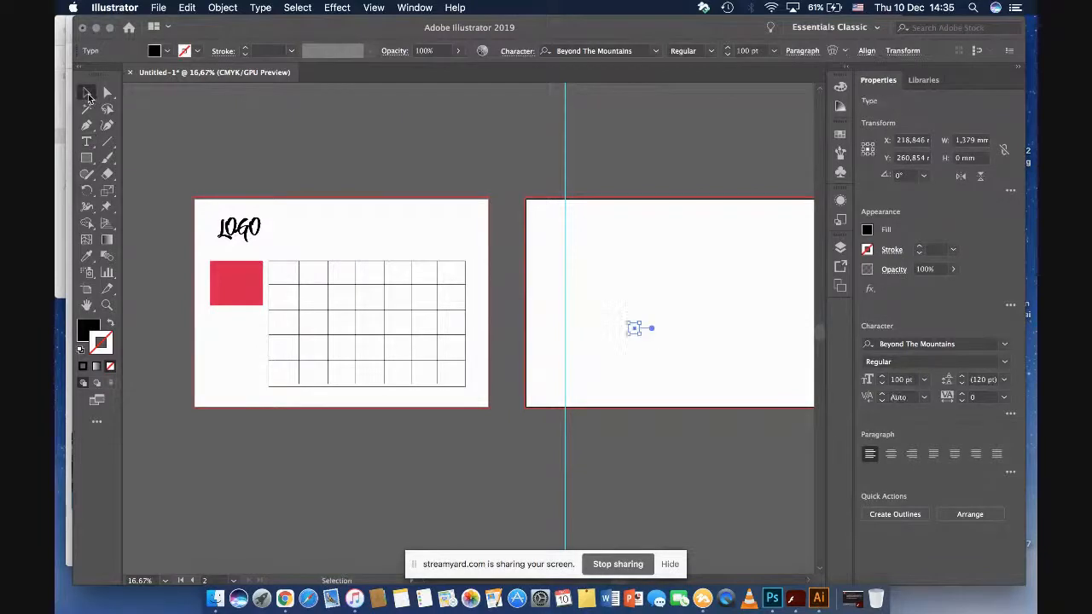
{"action": "left_click", "coordinate": [86, 92]}
{"action": "key", "text": "super+a"}
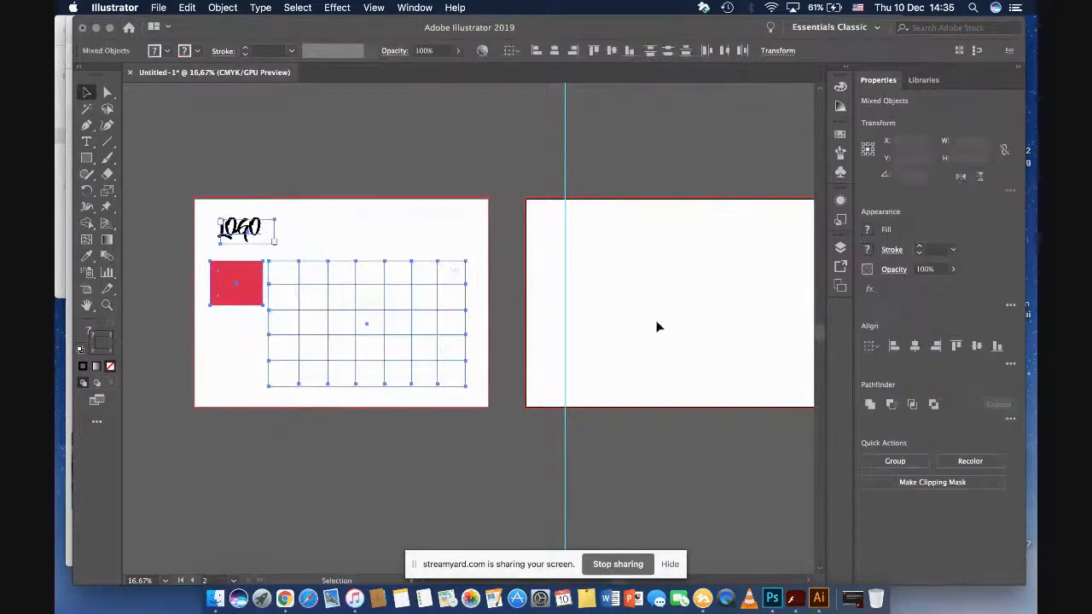
{"action": "left_click_drag", "start_coordinate": [226, 285], "coordinate": [562, 284]}
{"action": "scroll", "coordinate": [561, 285], "scroll_direction": "right", "scroll_amount": 3}
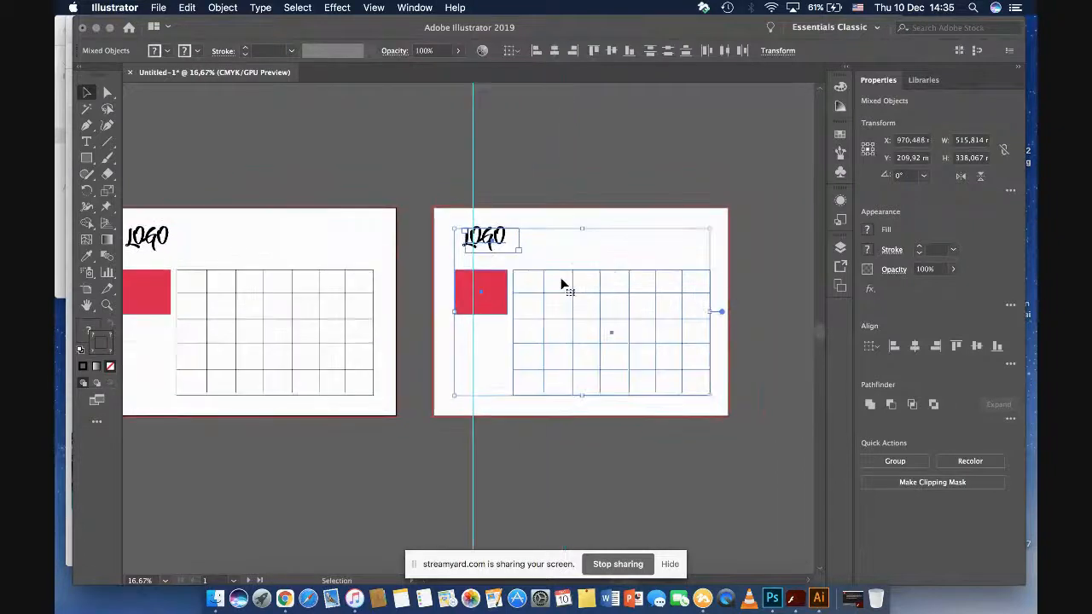
{"action": "scroll", "coordinate": [500, 298], "scroll_direction": "left", "scroll_amount": 2}
{"action": "left_click_drag", "start_coordinate": [523, 302], "coordinate": [519, 303]}
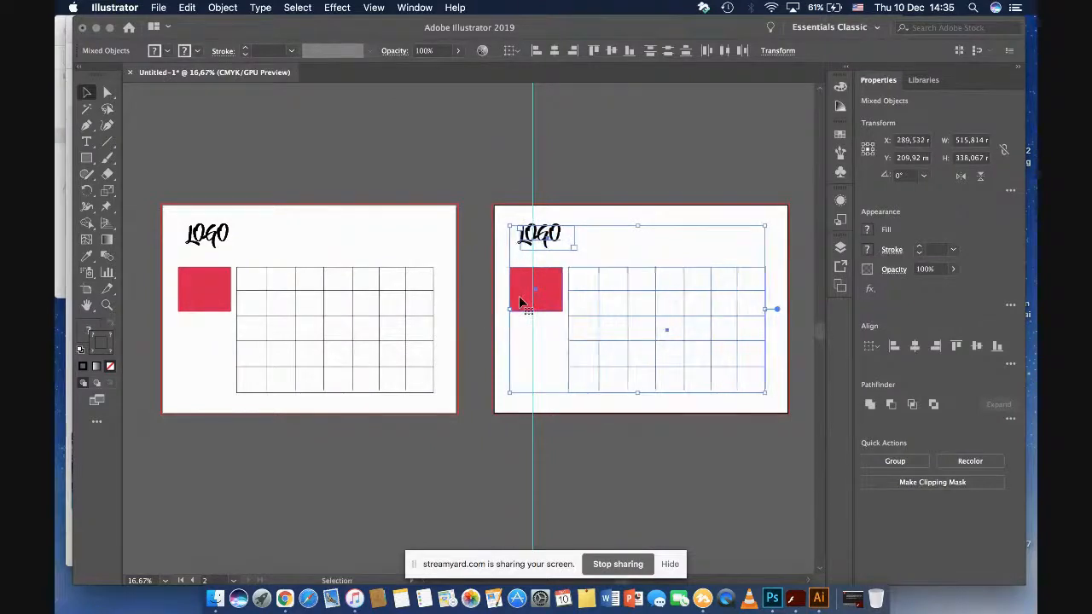
{"action": "left_click", "coordinate": [647, 178]}
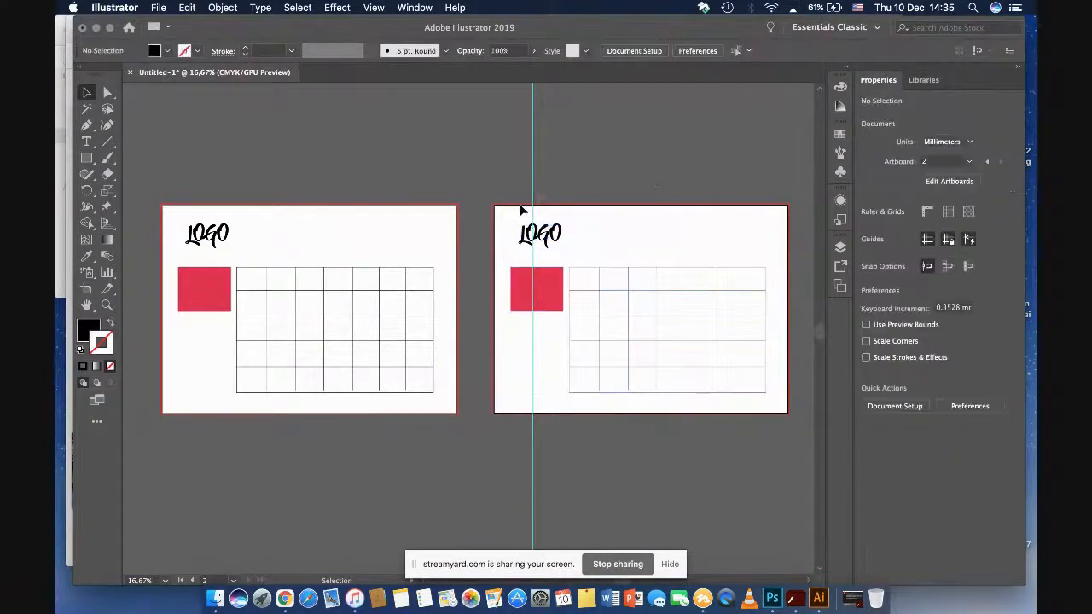
Step: Replace the copied layout on the second artboard with a fresh duplicate of the first artboard's logo, red block and grid
{"action": "left_click_drag", "start_coordinate": [499, 212], "coordinate": [802, 407]}
{"action": "key", "text": "super+x"}
{"action": "key", "text": "super+shift+v"}
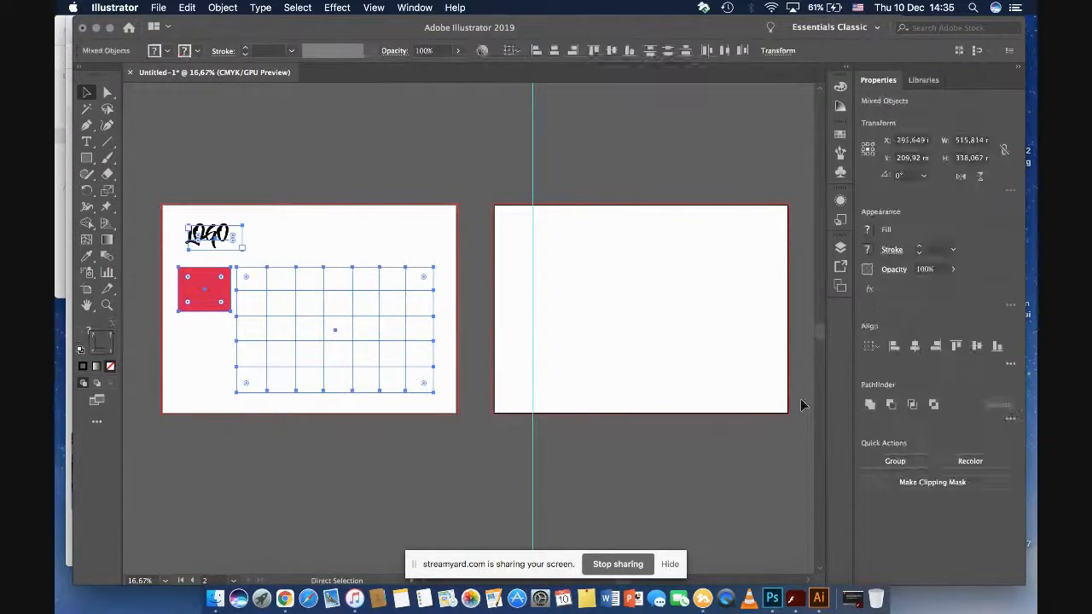
{"action": "left_click_drag", "start_coordinate": [197, 292], "coordinate": [530, 295]}
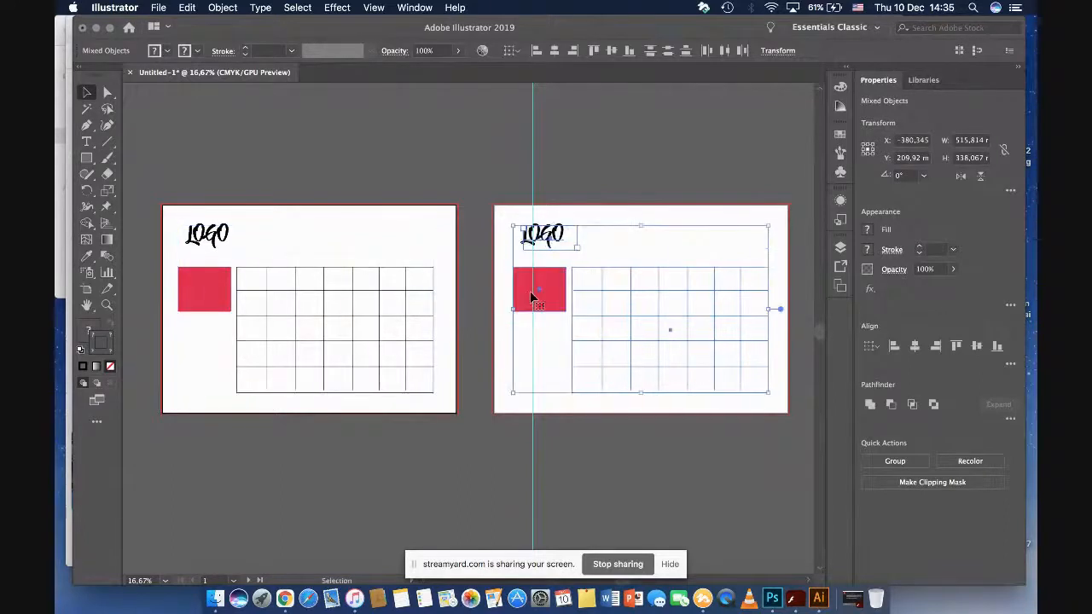
{"action": "left_click", "coordinate": [490, 320]}
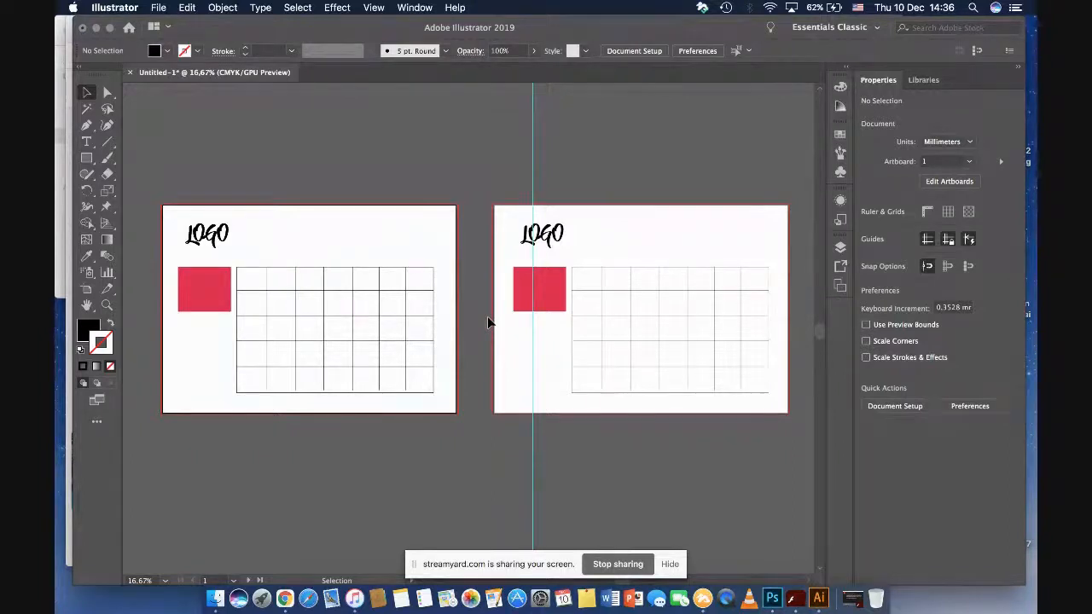
Step: Delete the duplicated logo, red block and grid from the second artboard
{"action": "left_click", "coordinate": [597, 265]}
{"action": "scroll", "coordinate": [716, 367], "scroll_direction": "right", "scroll_amount": 2}
{"action": "left_click_drag", "start_coordinate": [775, 442], "coordinate": [724, 420]}
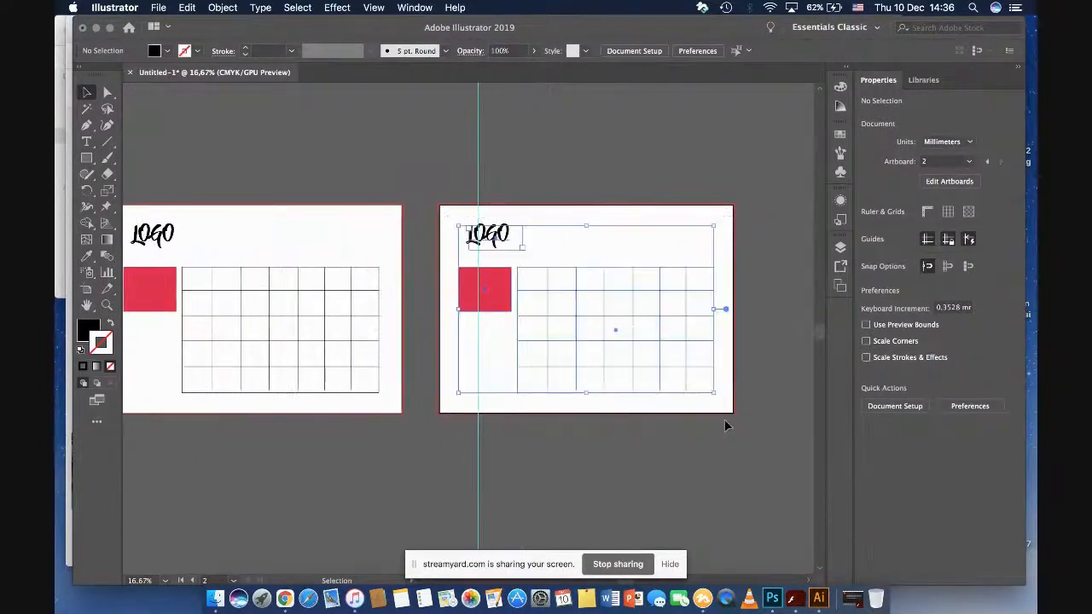
{"action": "key", "text": "Delete"}
Step: Delete the second artboard with the Artboard tool and add a new blank artboard directly beside the first one
{"action": "left_click", "coordinate": [86, 288]}
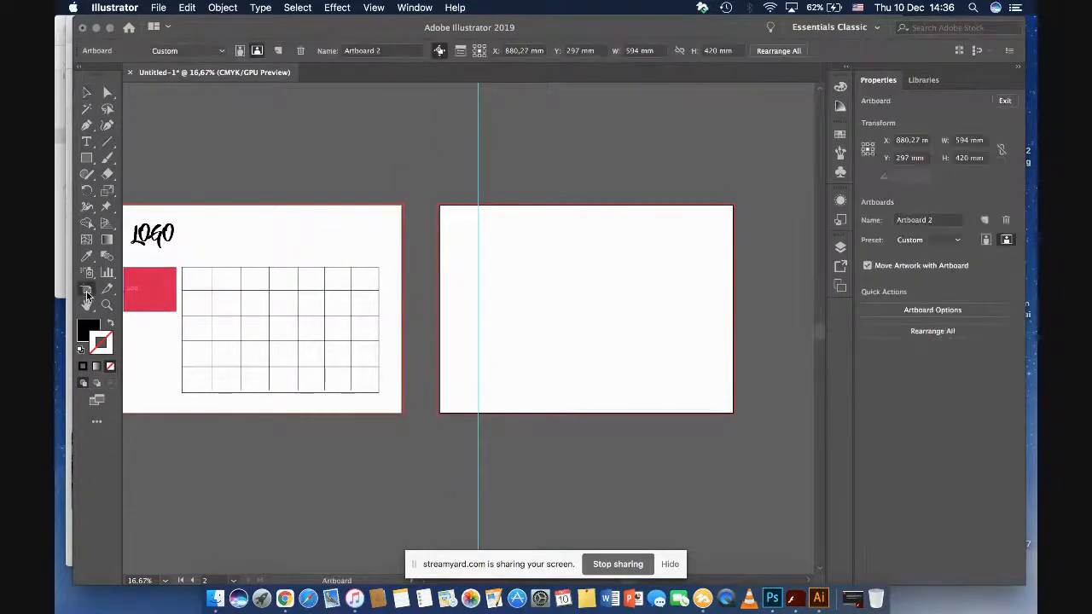
{"action": "key", "text": "Delete"}
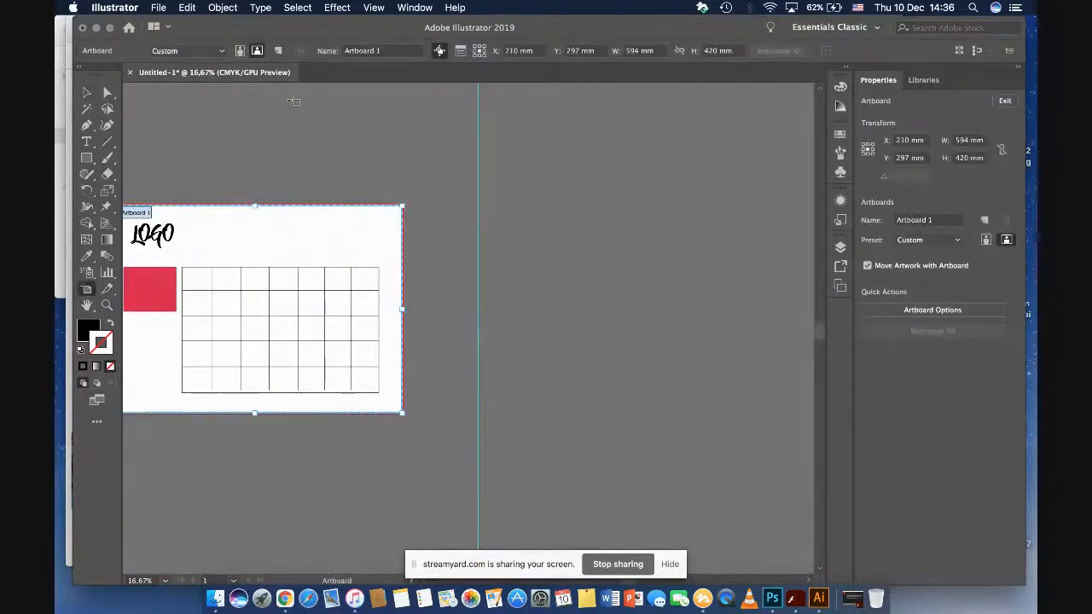
{"action": "left_click", "coordinate": [279, 54]}
{"action": "key", "text": "Escape"}
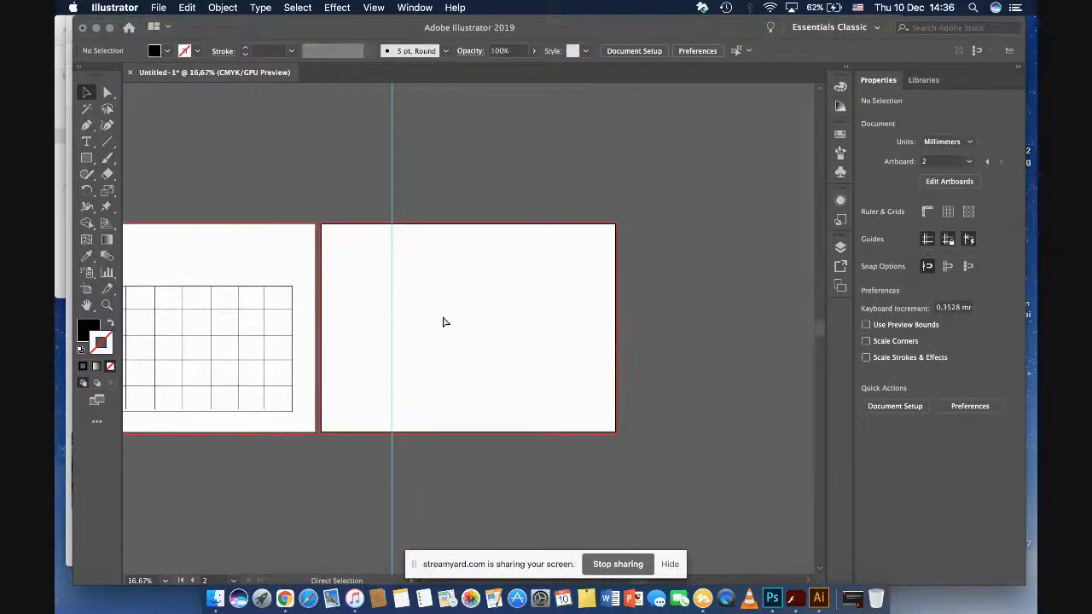
{"action": "key", "text": "super+a"}
{"action": "left_click", "coordinate": [305, 310]}
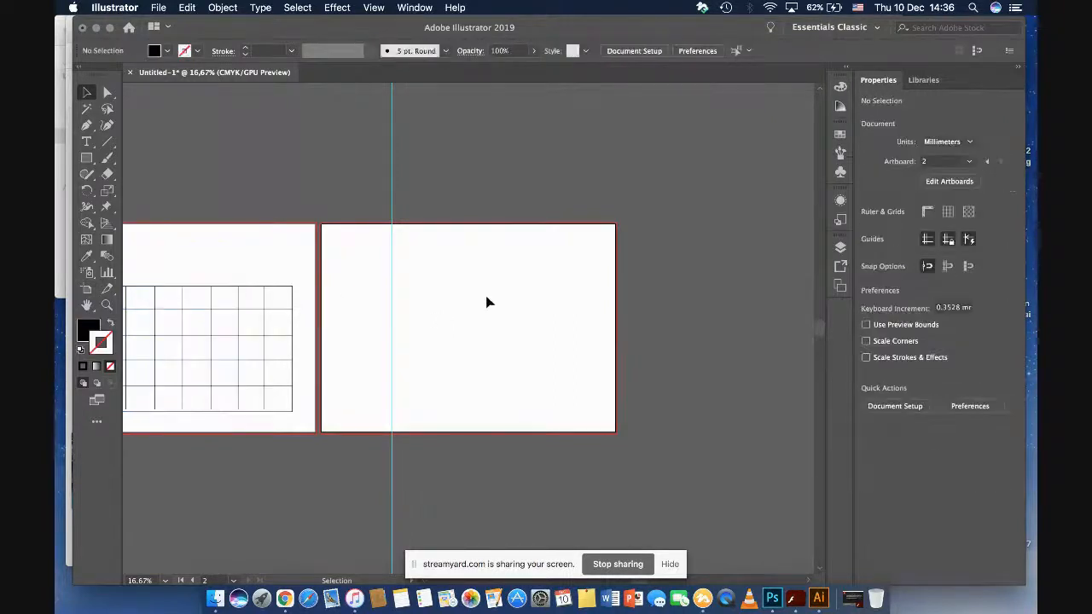
{"action": "scroll", "coordinate": [488, 295], "scroll_direction": "left", "scroll_amount": 10}
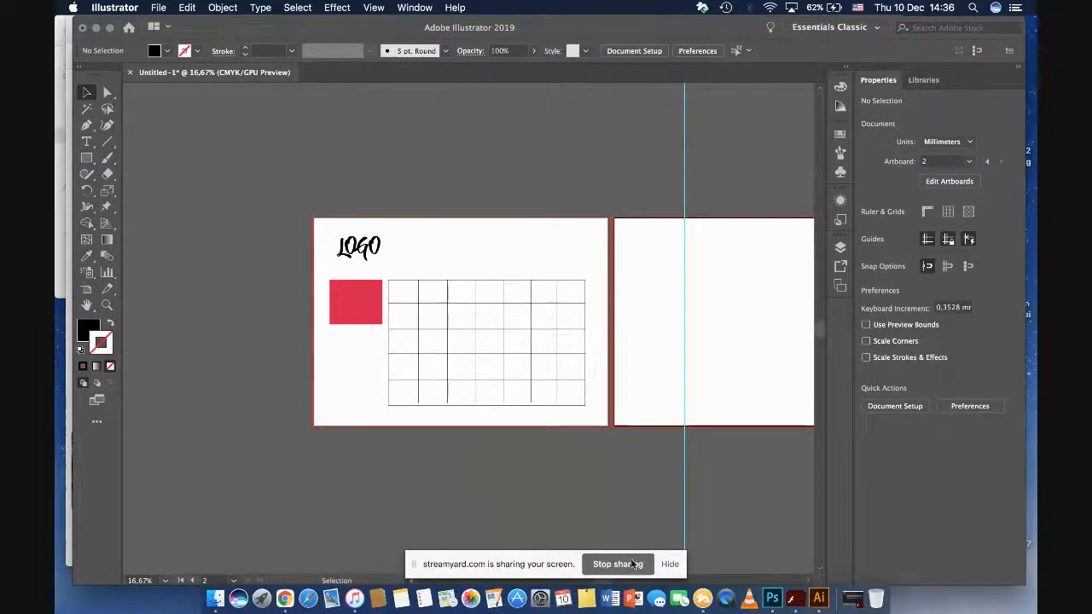
{"action": "left_click", "coordinate": [618, 564]}
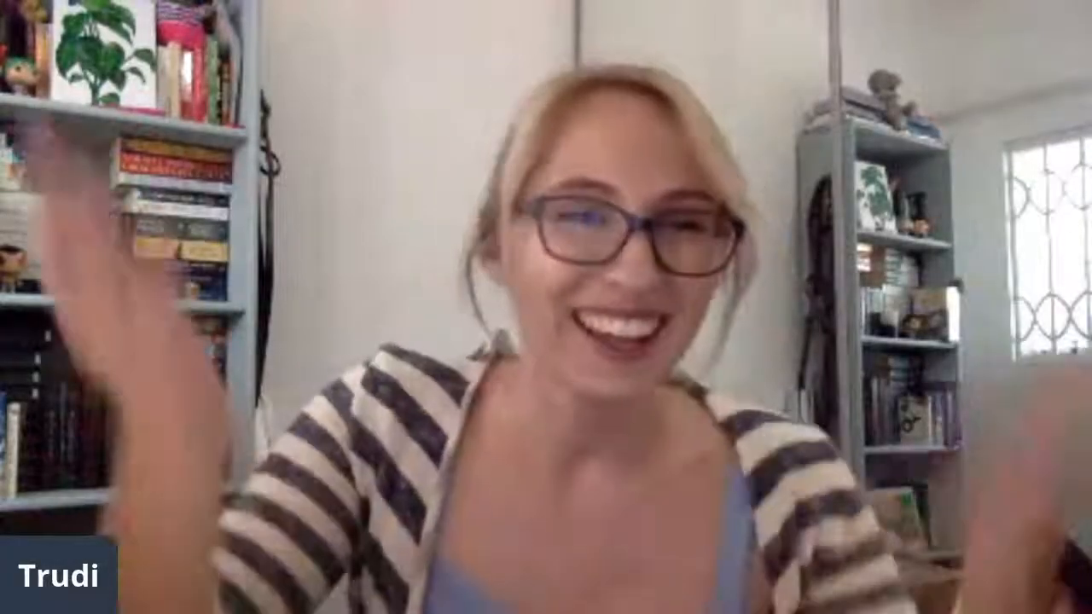